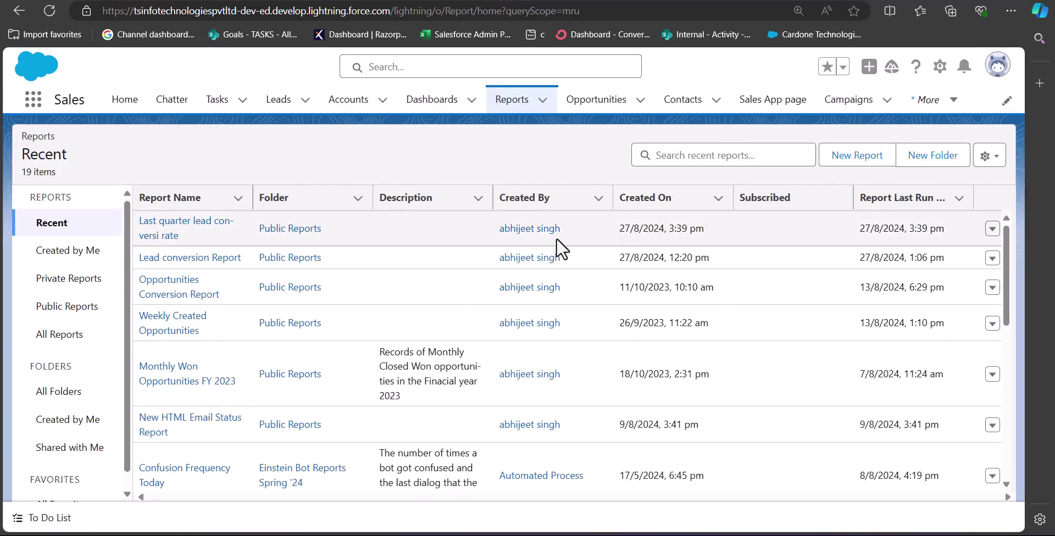
Step: Start a new report using the "Leads with converted lead information" report type from the Leads category
left_click(852, 160)
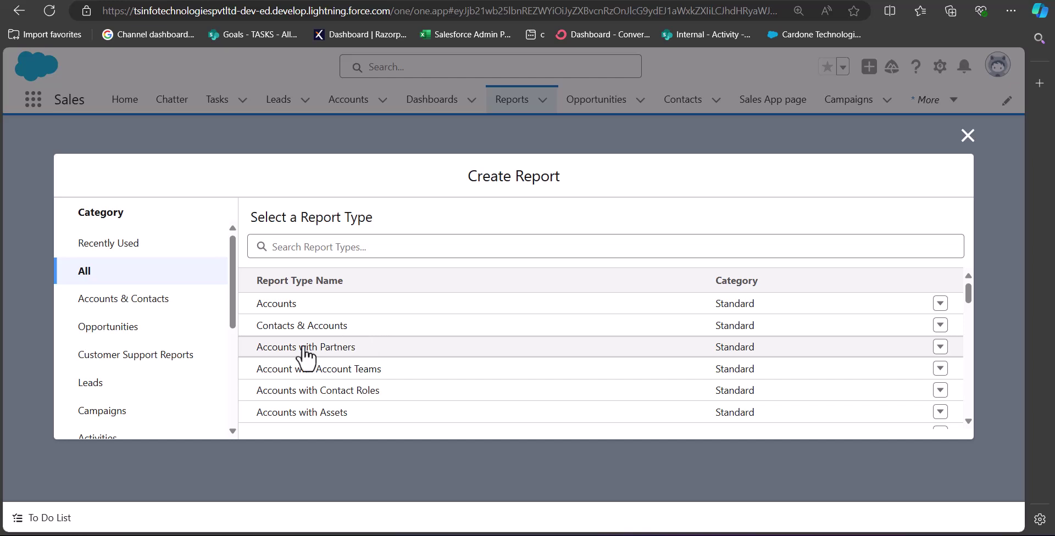
left_click(176, 383)
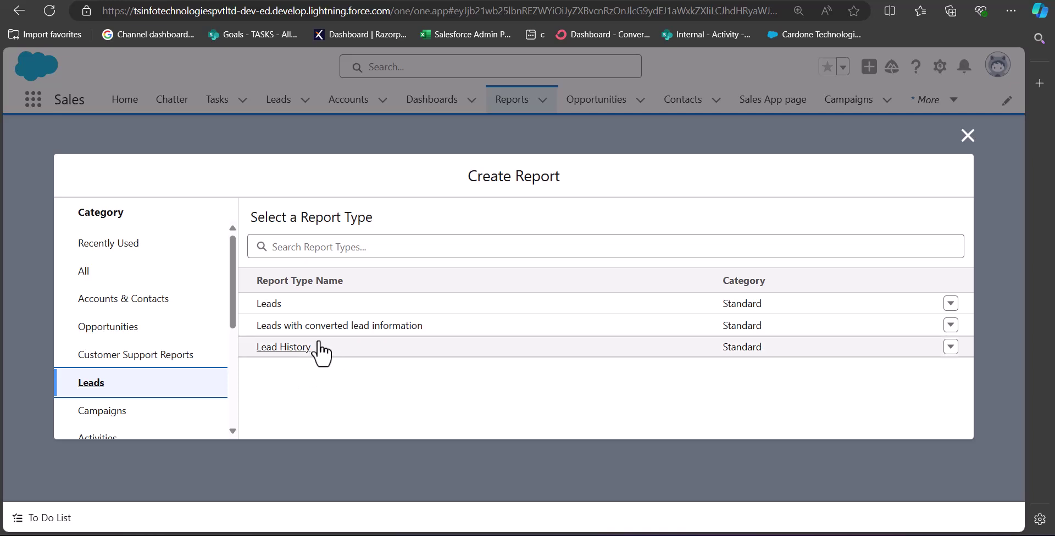
left_click(350, 330)
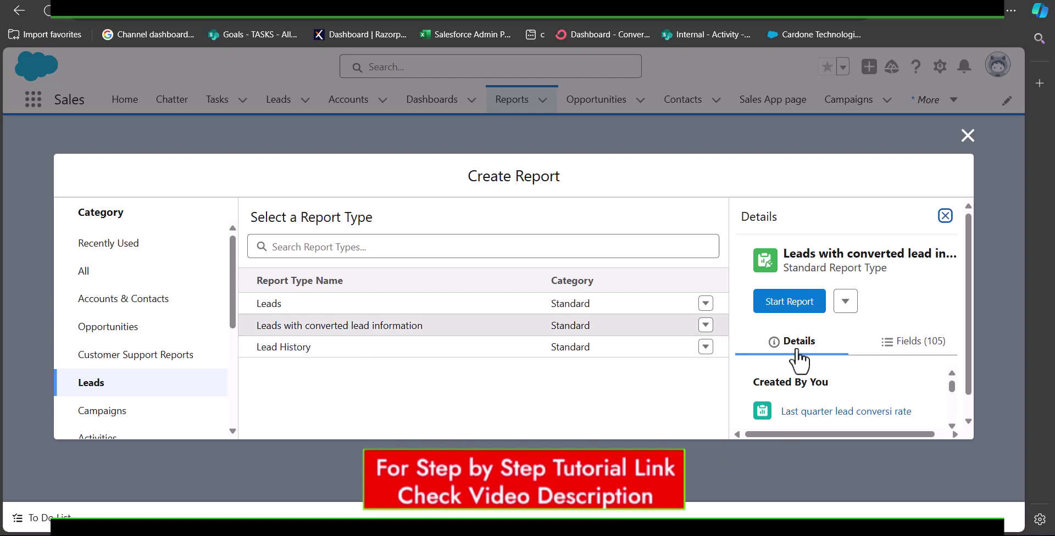
left_click(780, 307)
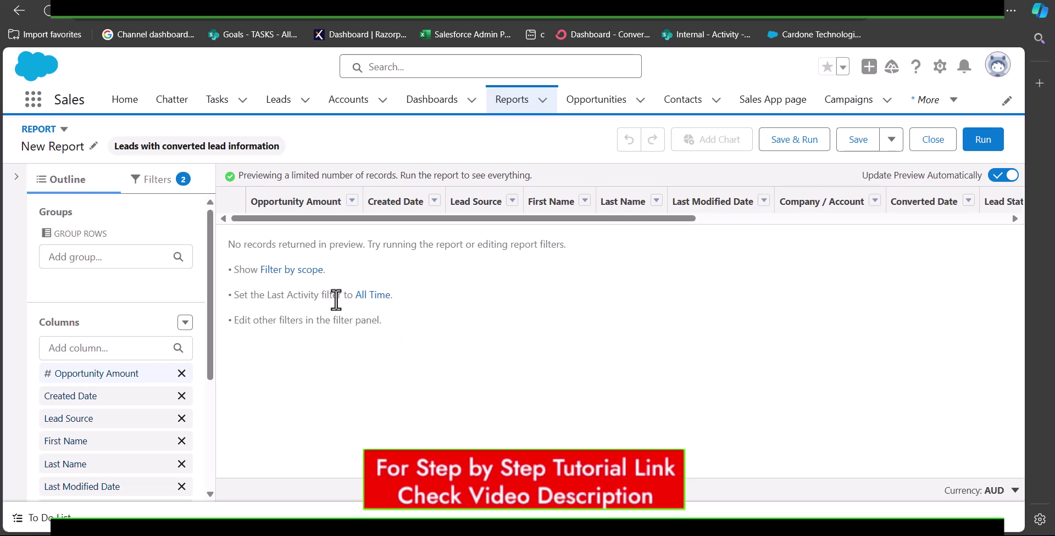
Step: Add a report filter on the Converted field with the value True and apply it
left_click(156, 182)
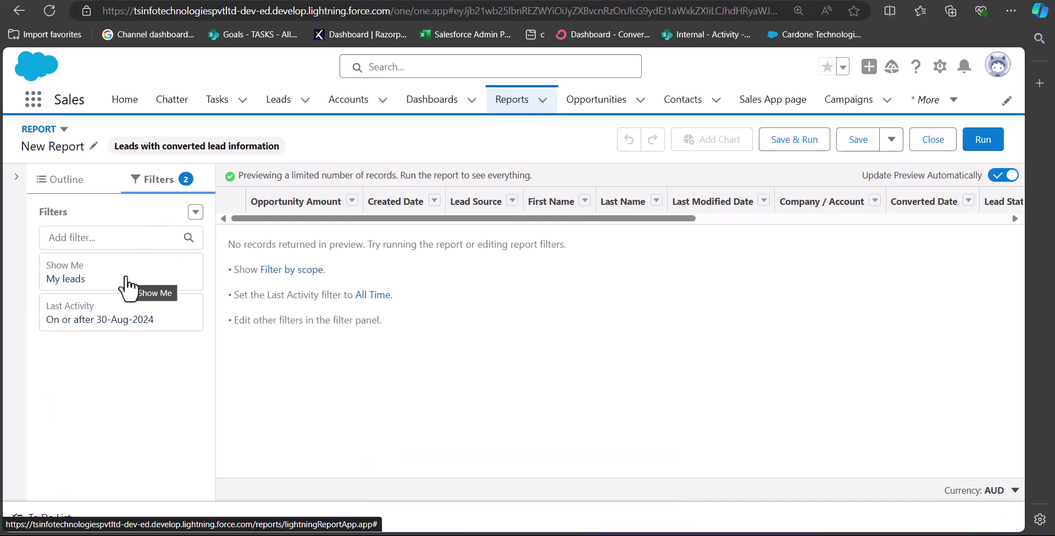
left_click(100, 243)
scroll(89, 291, "down", 3)
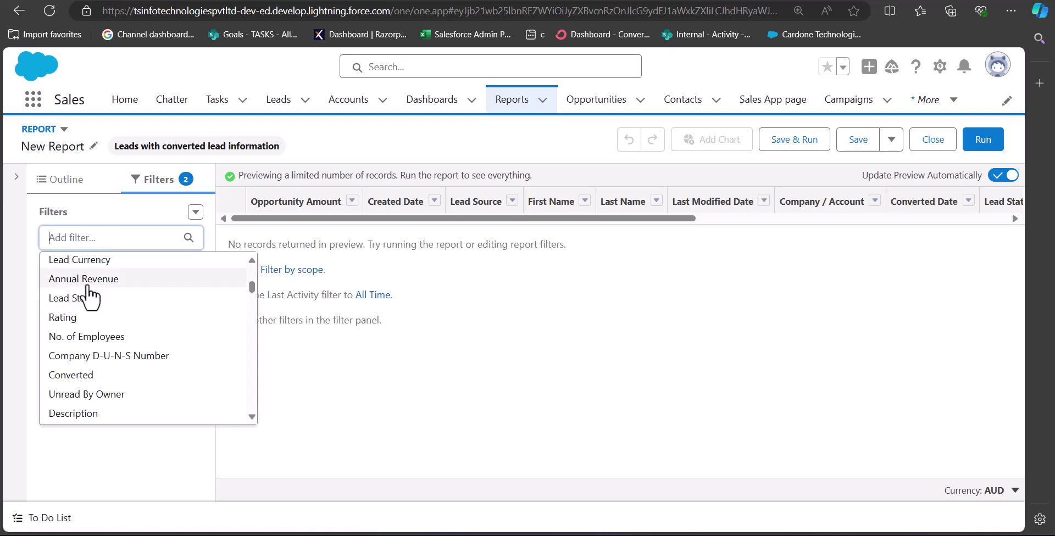
left_click(99, 376)
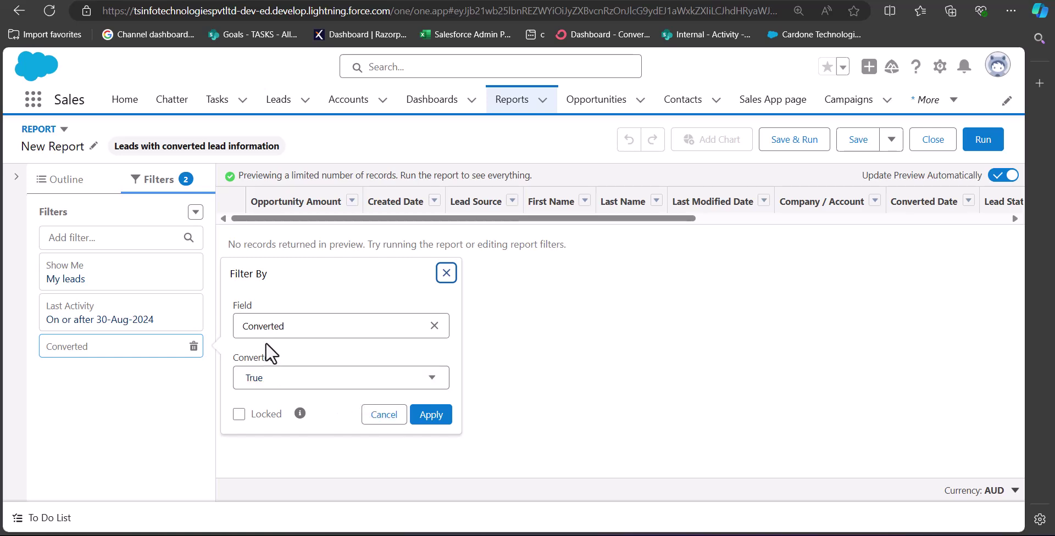
left_click(432, 417)
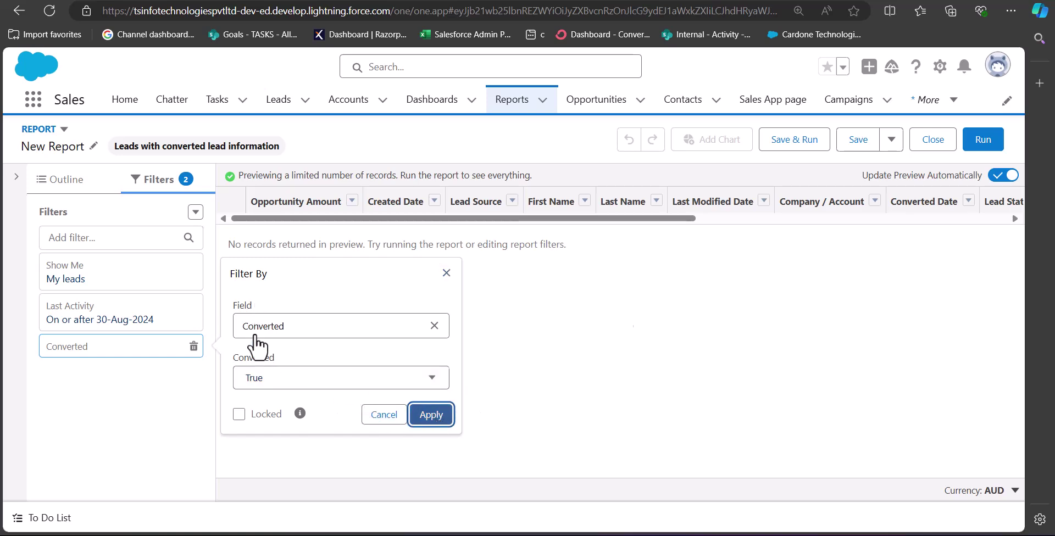
Step: Set the Show Me filter to My leads and apply it
left_click(135, 283)
left_click(388, 286)
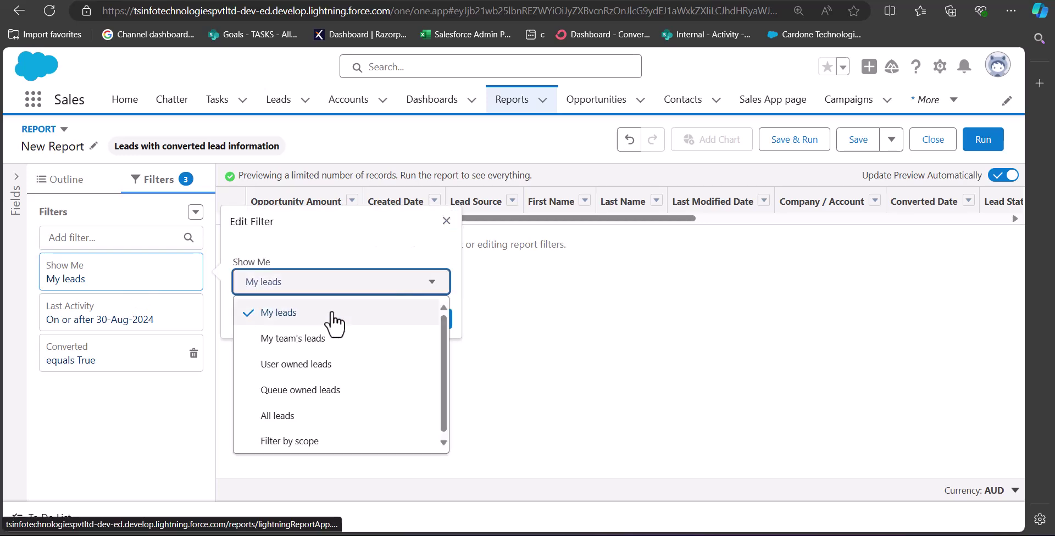
left_click(332, 313)
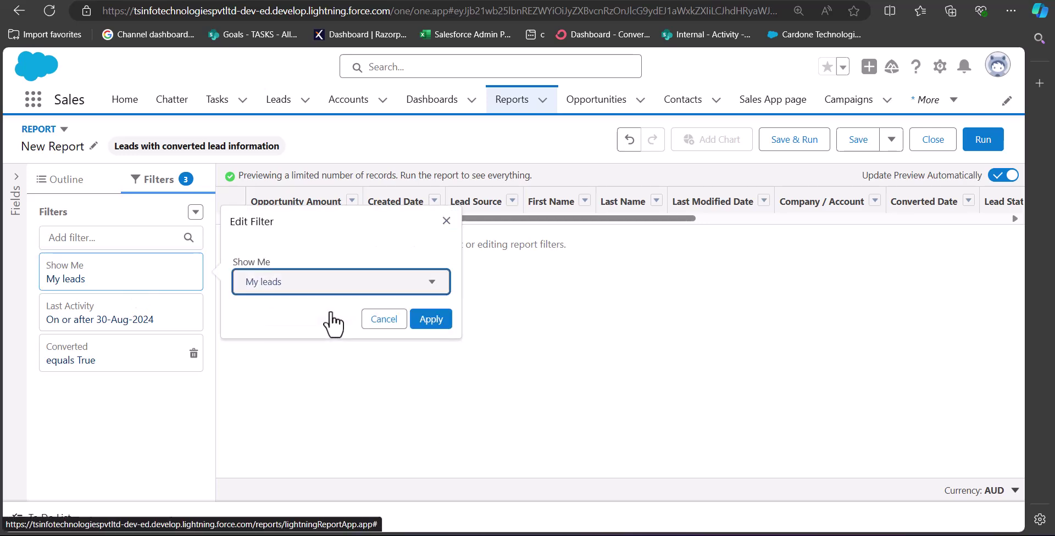
left_click(430, 320)
Step: Set the Last Activity filter's range to All Time and apply it
left_click(144, 321)
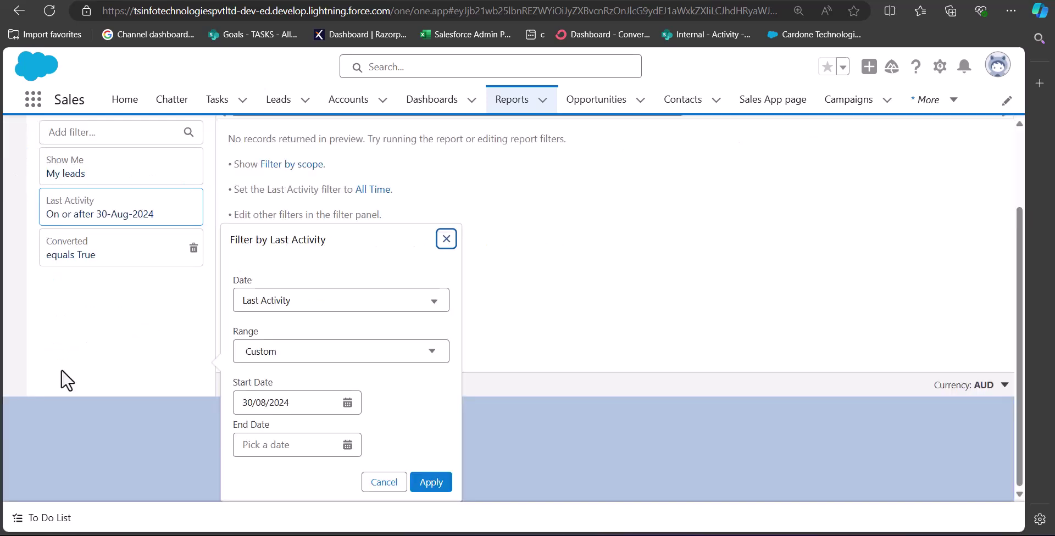
key("Tab")
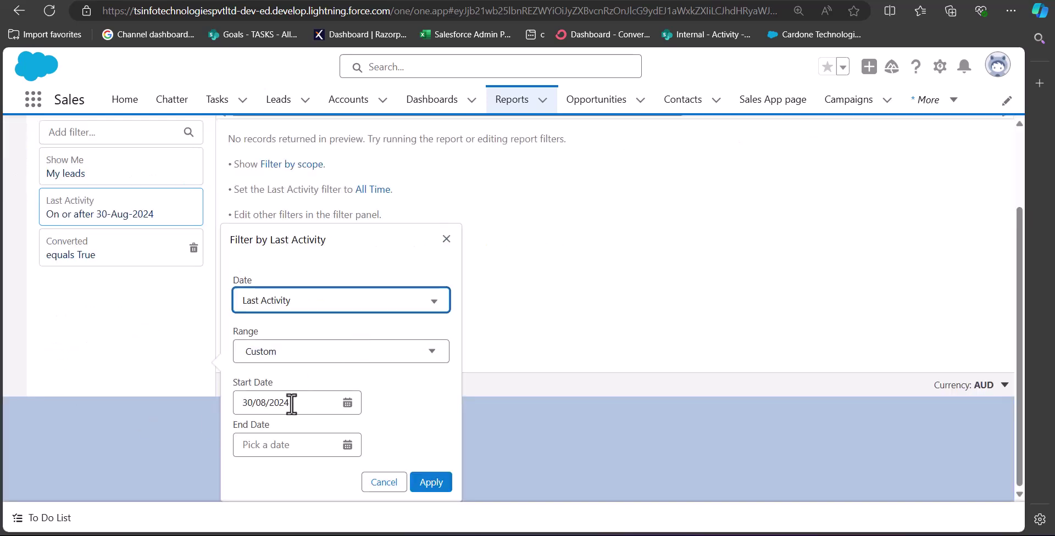
left_click(332, 361)
left_click(287, 387)
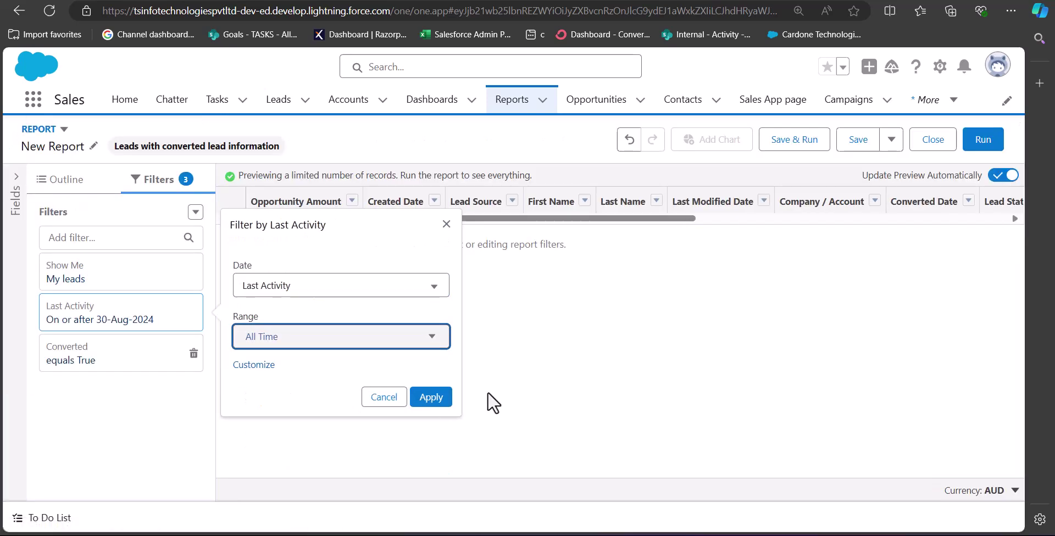
left_click(434, 403)
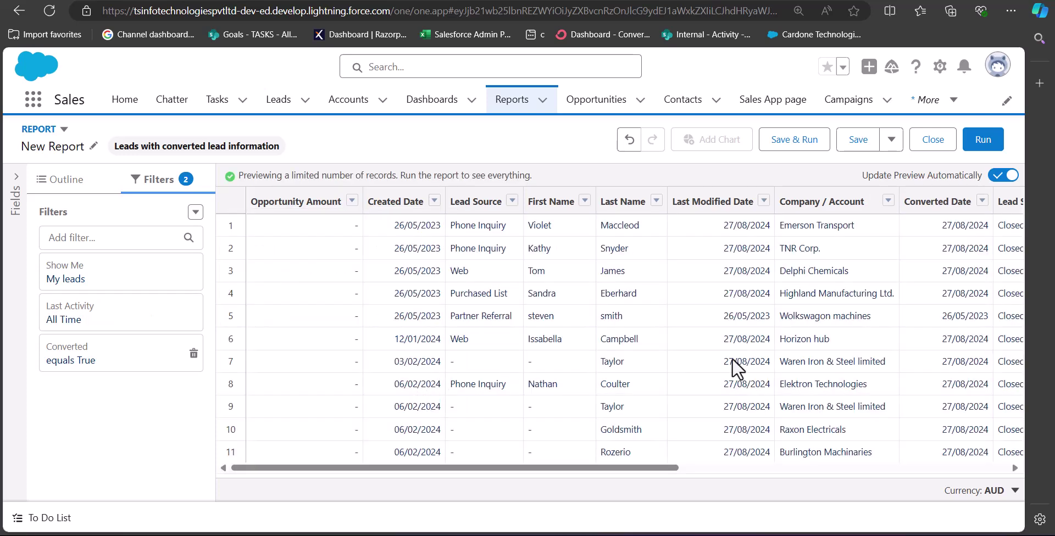
Step: Remove the Opportunity Amount column from the report
left_click_drag(573, 467, 898, 461)
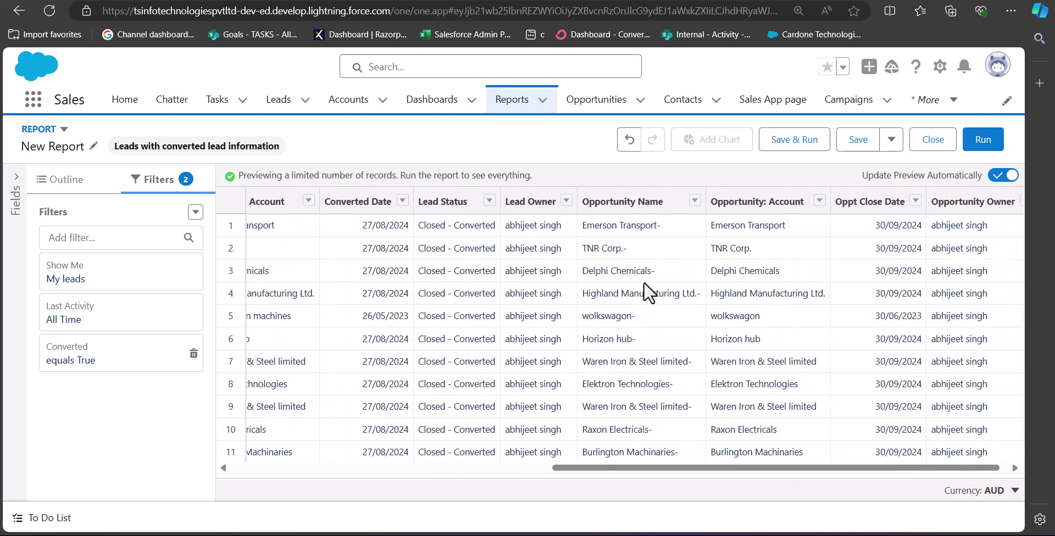
left_click(60, 179)
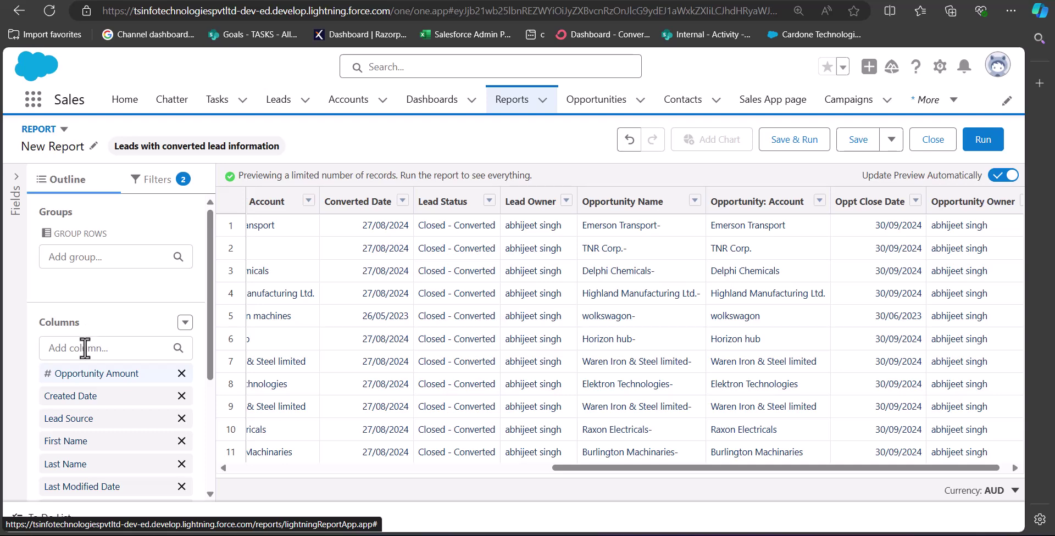
scroll(84, 346, "down", 1)
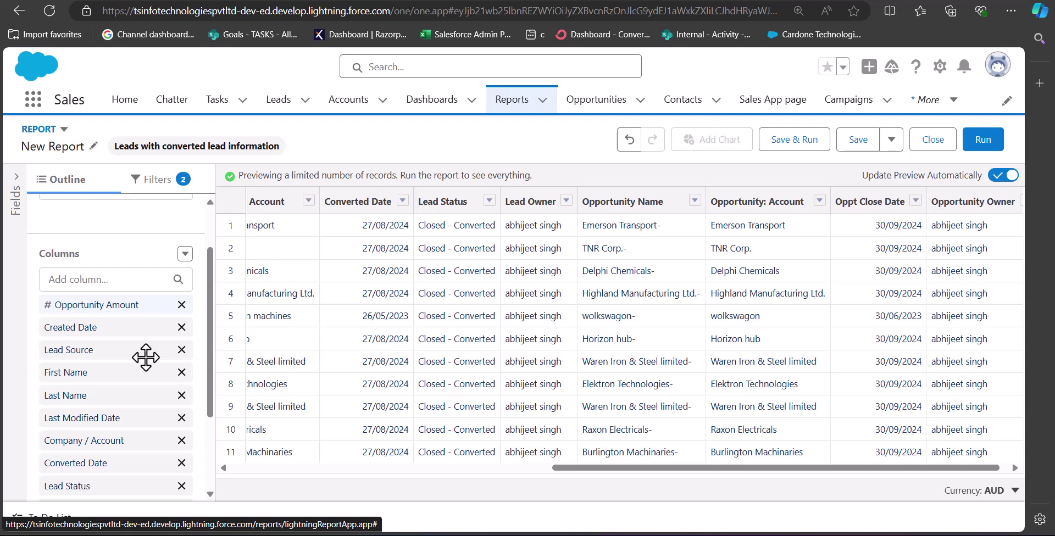
scroll(271, 252, "left", 10)
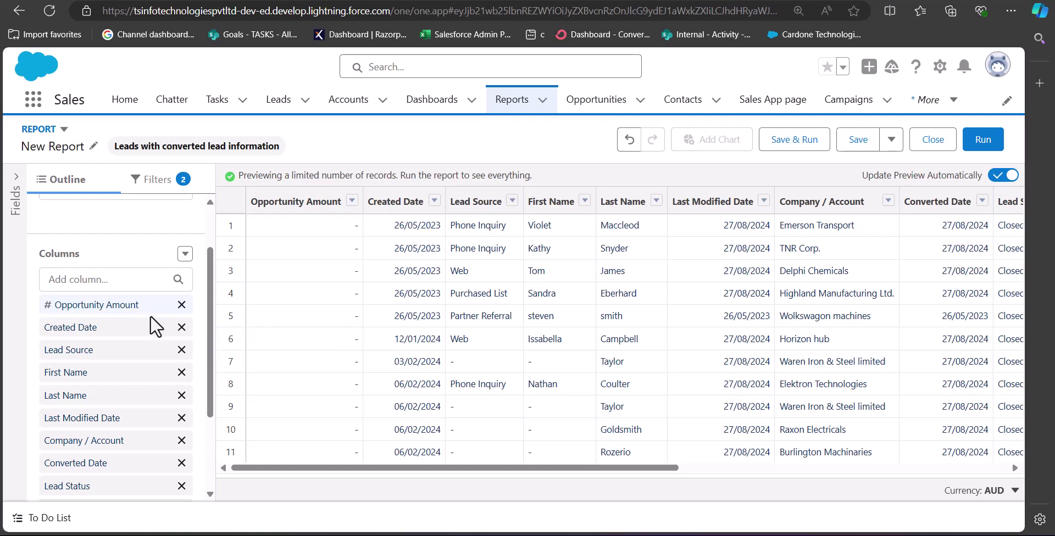
left_click(181, 304)
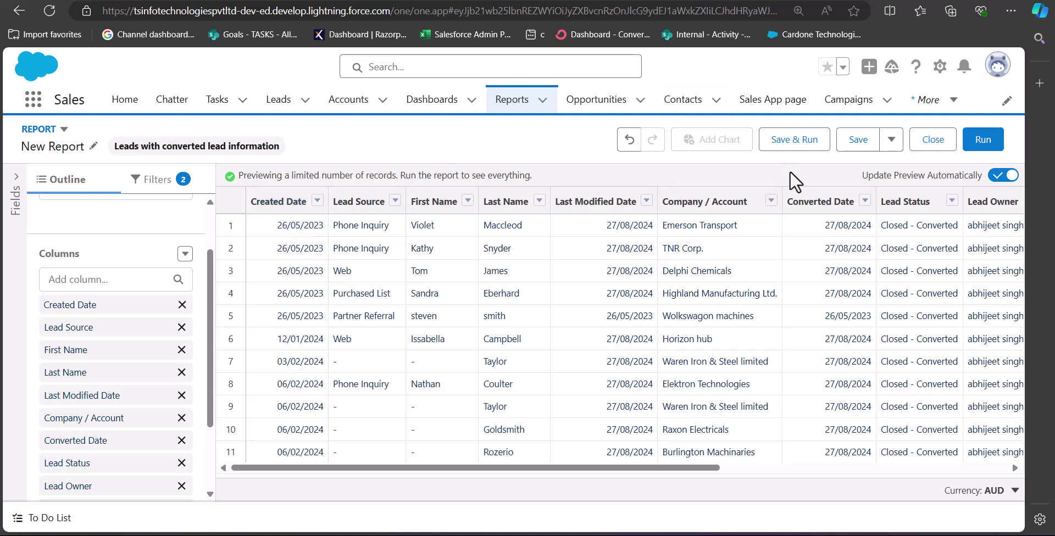
Step: Sort the report by Converted Date in ascending order and move that column directly after Created Date
left_click(819, 203)
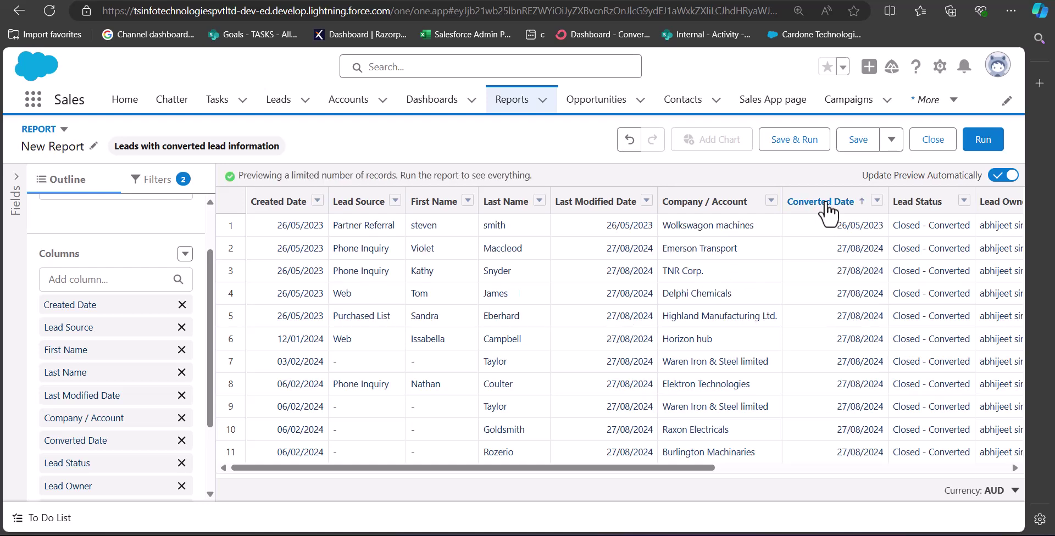
mouse_move(825, 214)
left_mouse_down()
mouse_move(879, 209)
mouse_move(739, 235)
mouse_move(427, 235)
mouse_move(368, 210)
left_mouse_up()
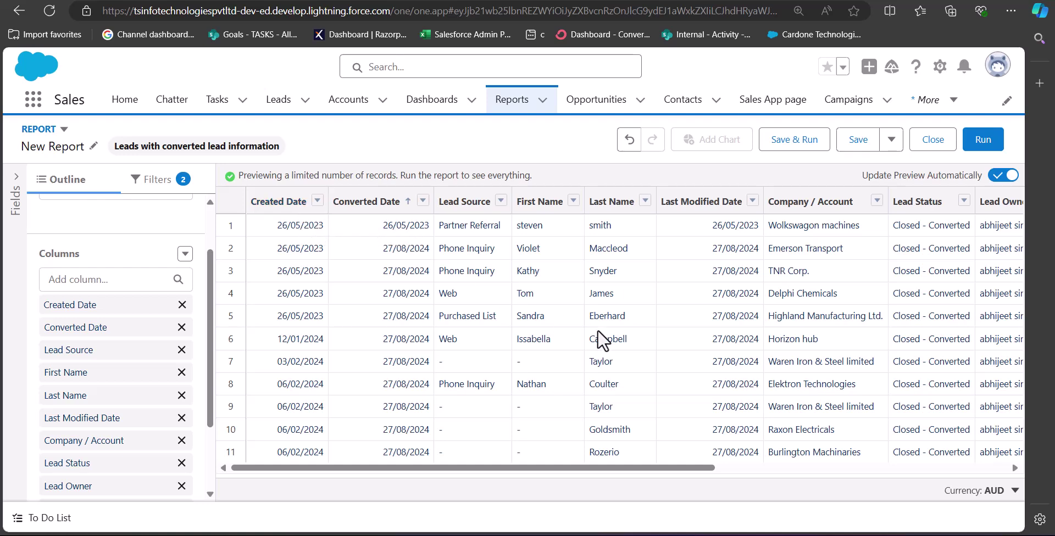
double_click(596, 460)
left_click_drag(622, 467, 793, 467)
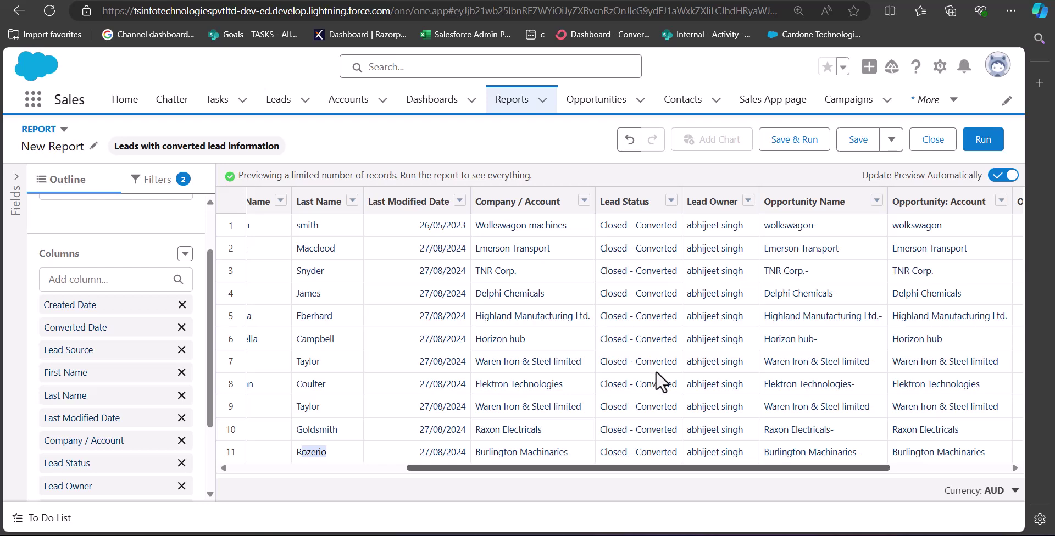
left_click_drag(661, 468, 509, 446)
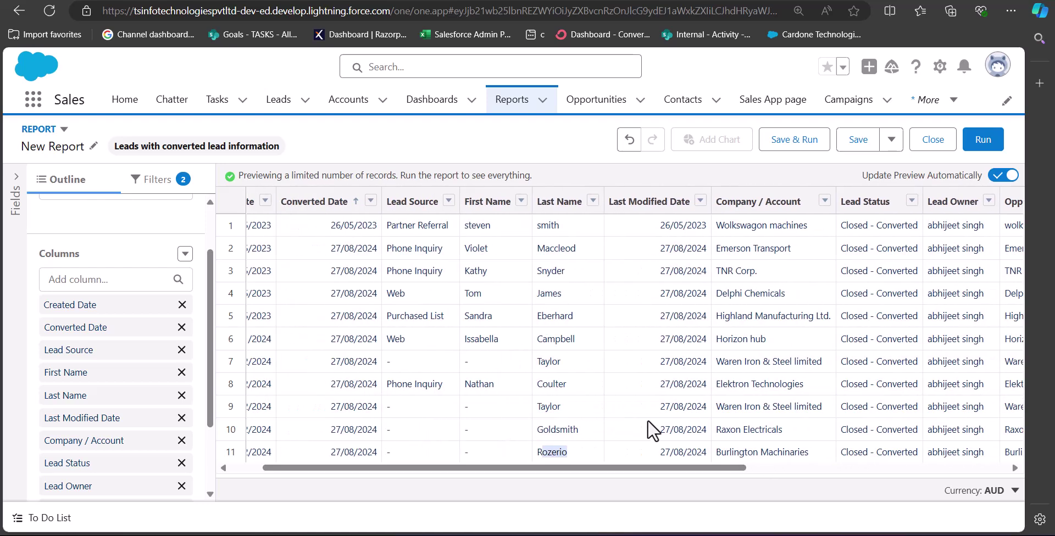
Step: Begin saving and running the report, naming it "Lead conversion in last quarter" and letting its unique name fill in
left_click(794, 144)
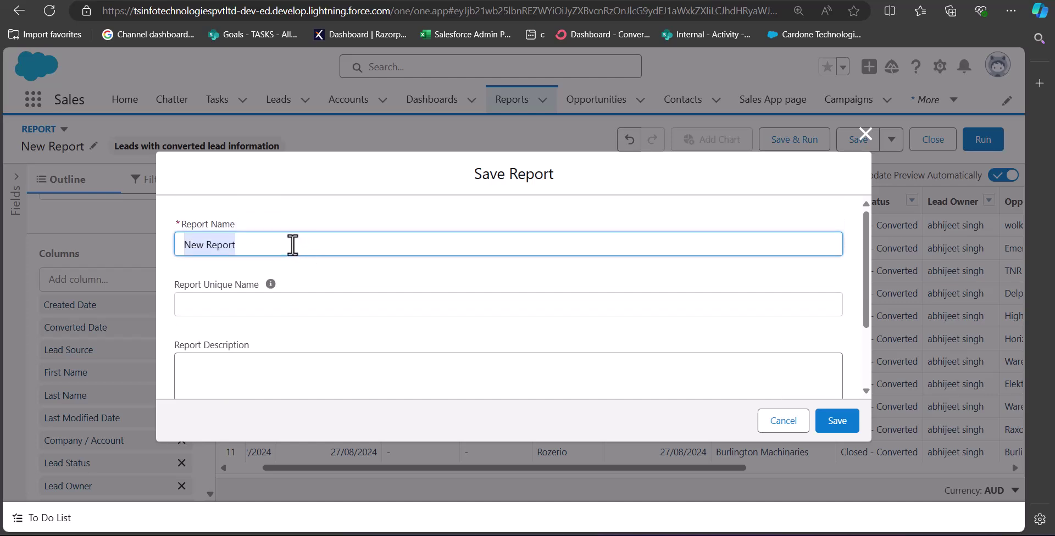
type("Lead ")
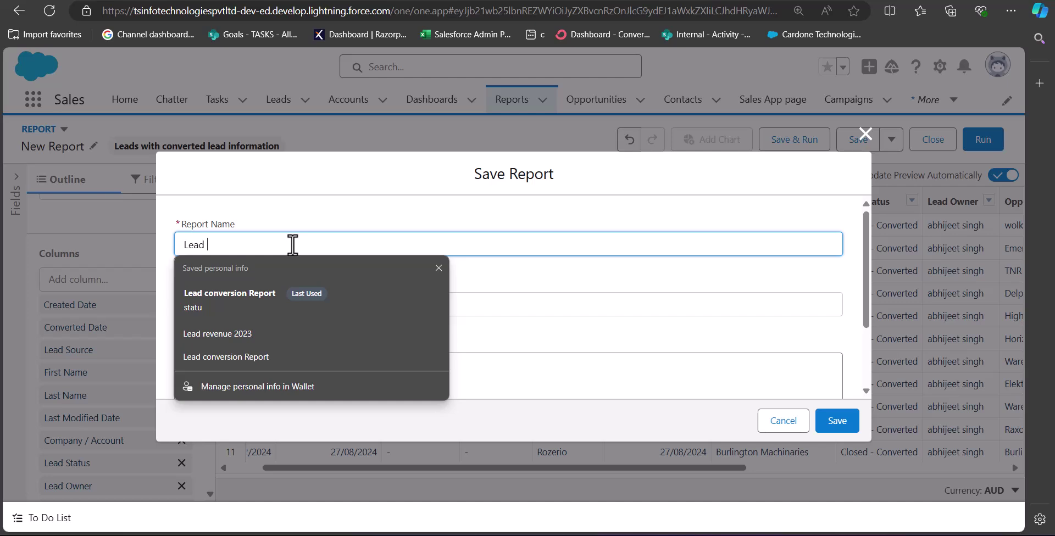
type("conversion in last quarter")
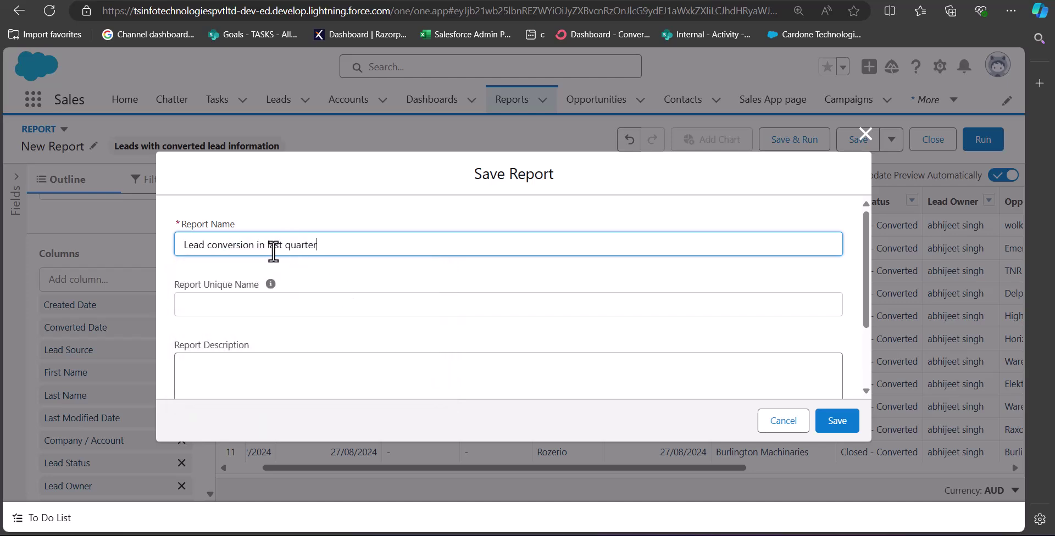
left_click(357, 304)
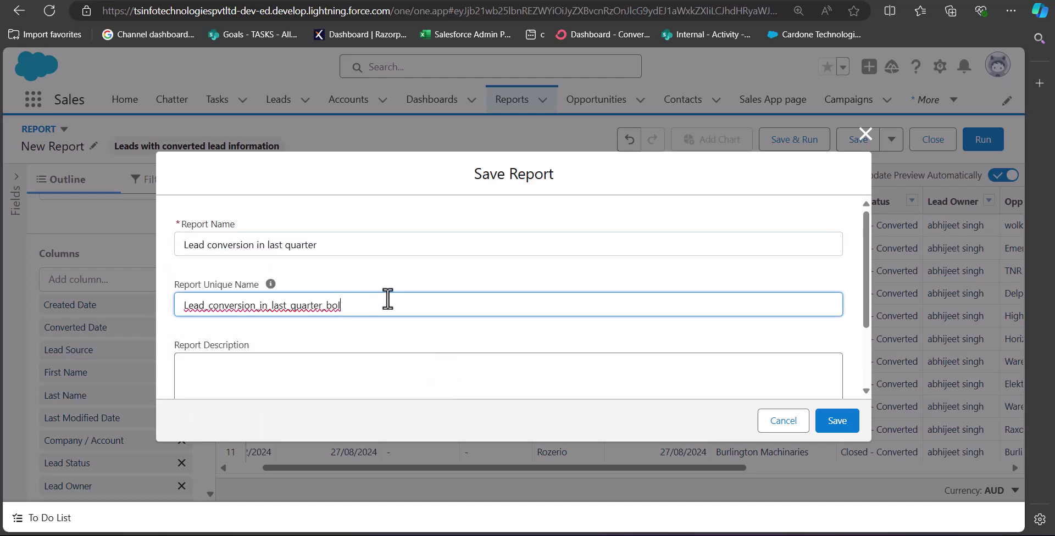
Step: Choose the Public Reports folder for the report and save it
scroll(392, 299, "down", 2)
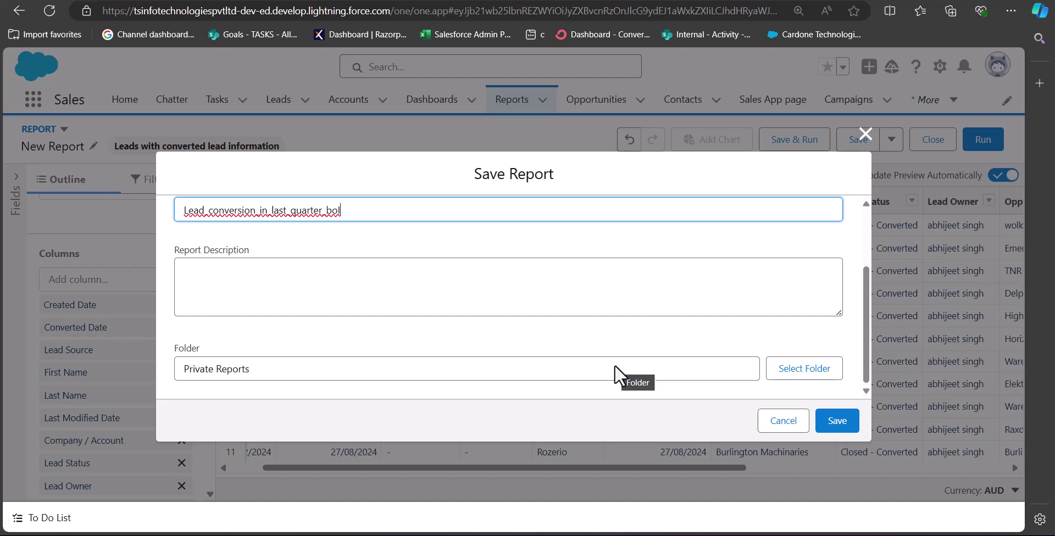
left_click(792, 363)
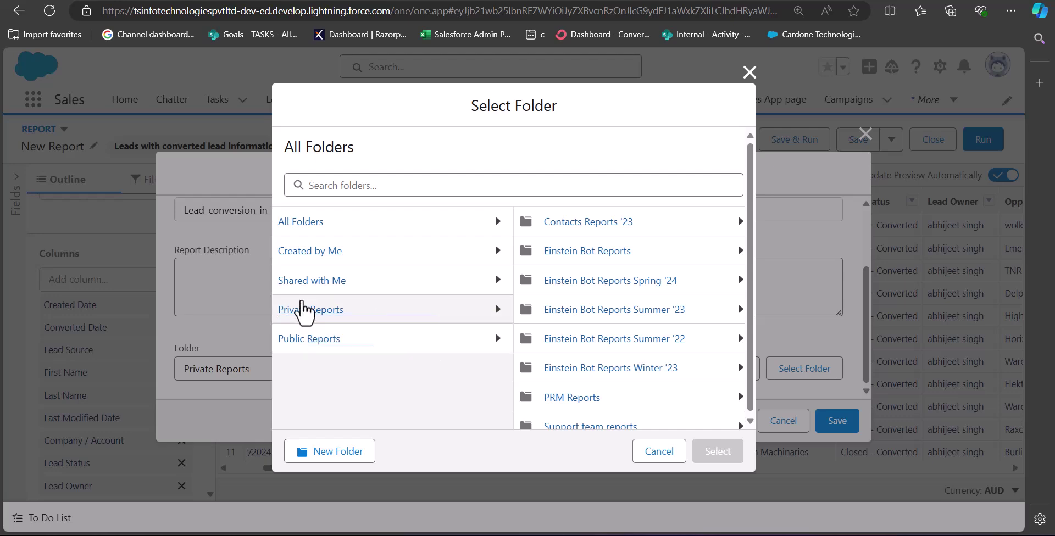
left_click(325, 344)
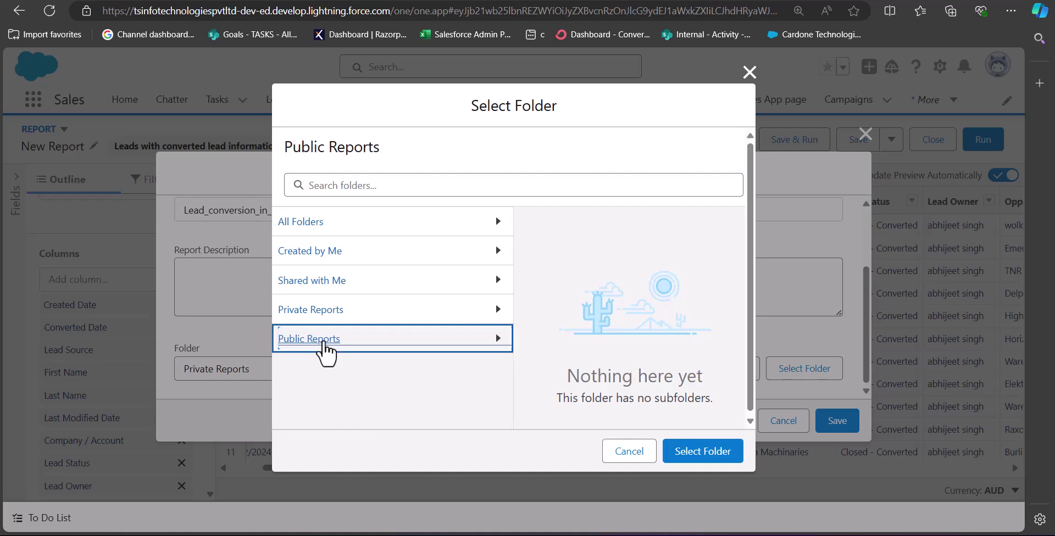
left_click(674, 459)
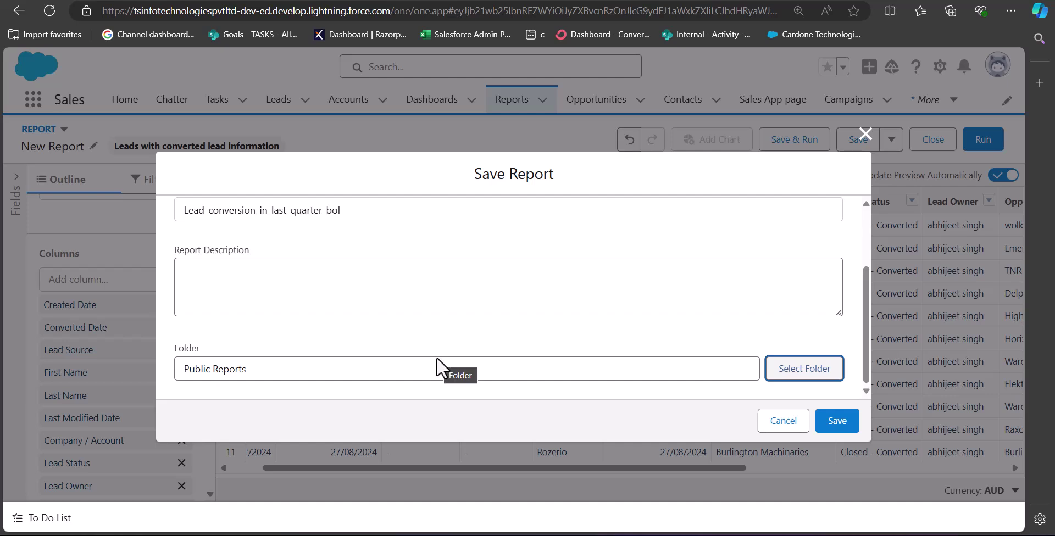
left_click(846, 430)
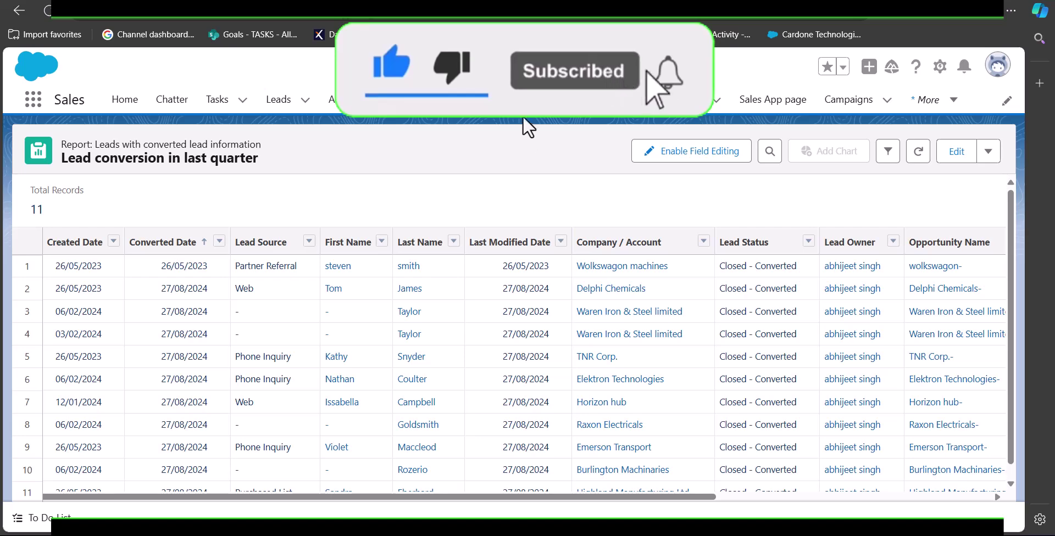
Step: Start a new report from the Leads category using the Leads with converted lead information report type
left_click(516, 104)
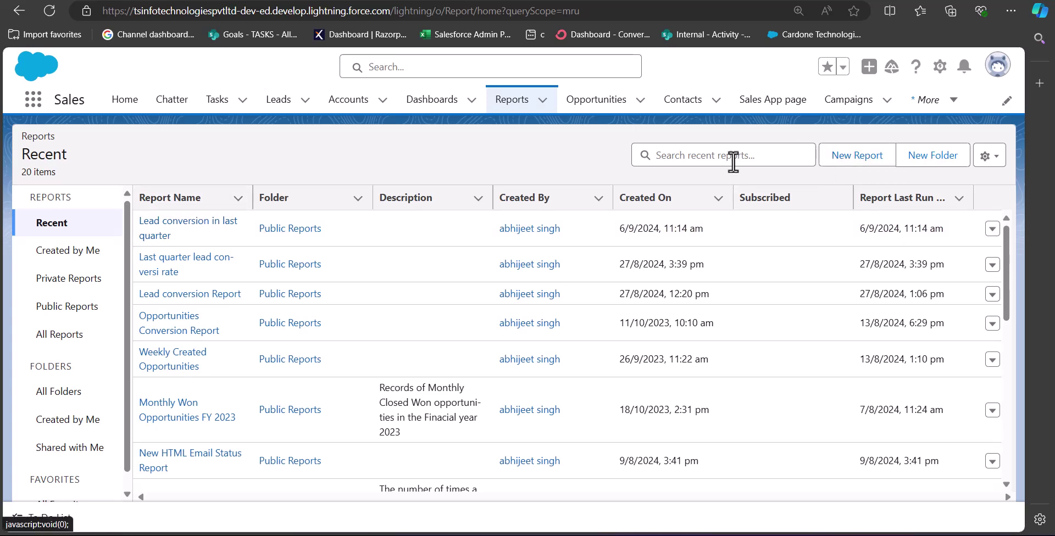
left_click(829, 158)
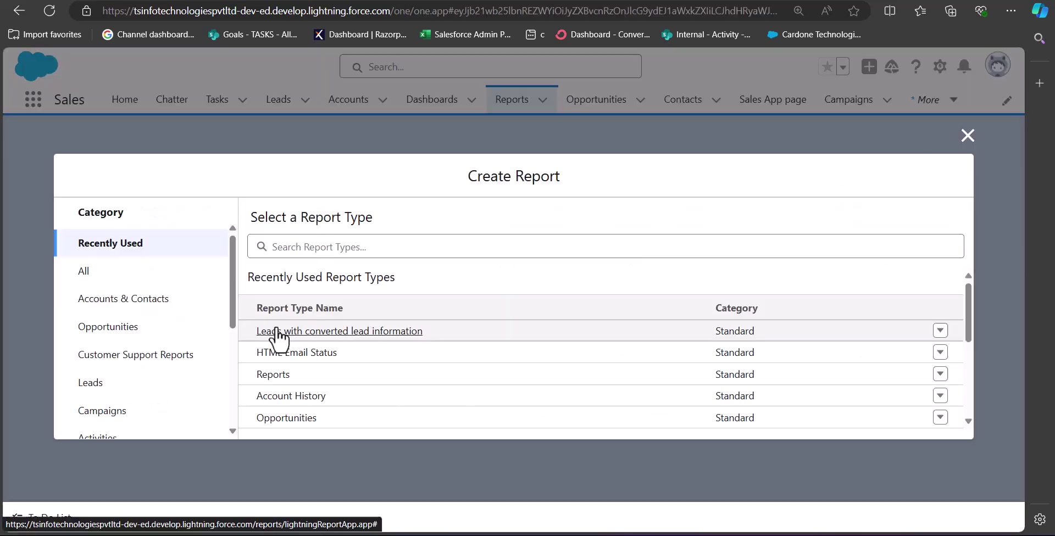
left_click(130, 394)
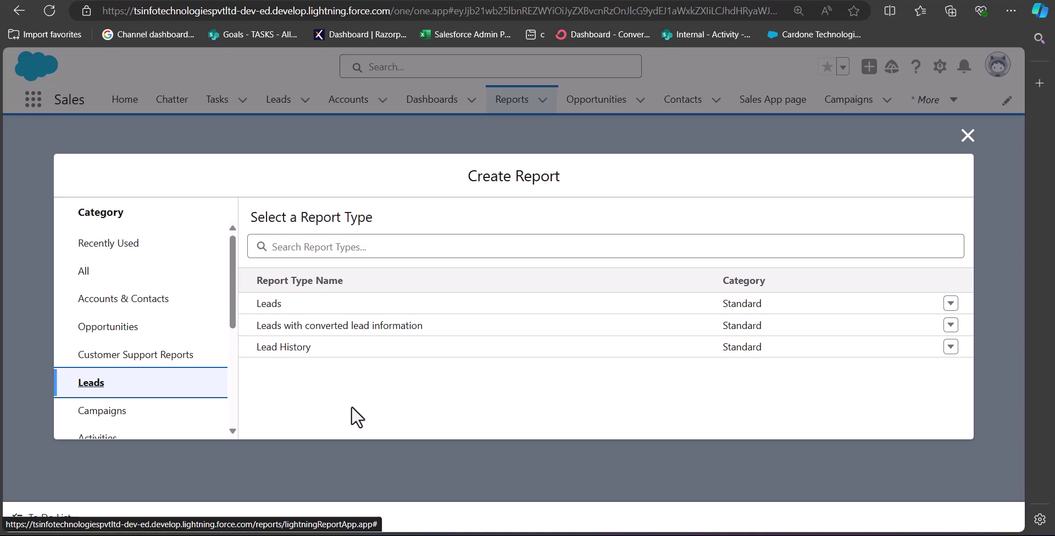
left_click(325, 330)
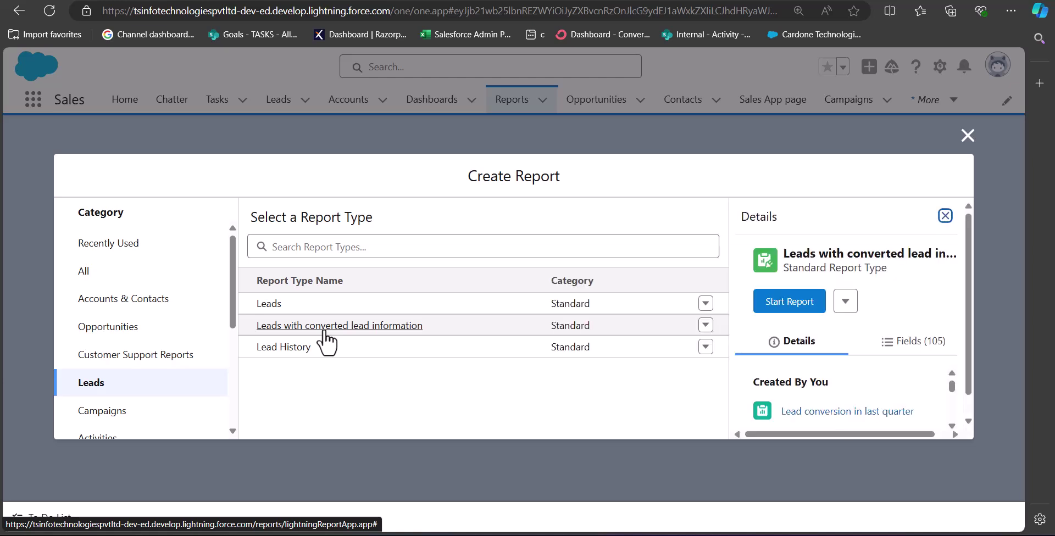
left_click(776, 303)
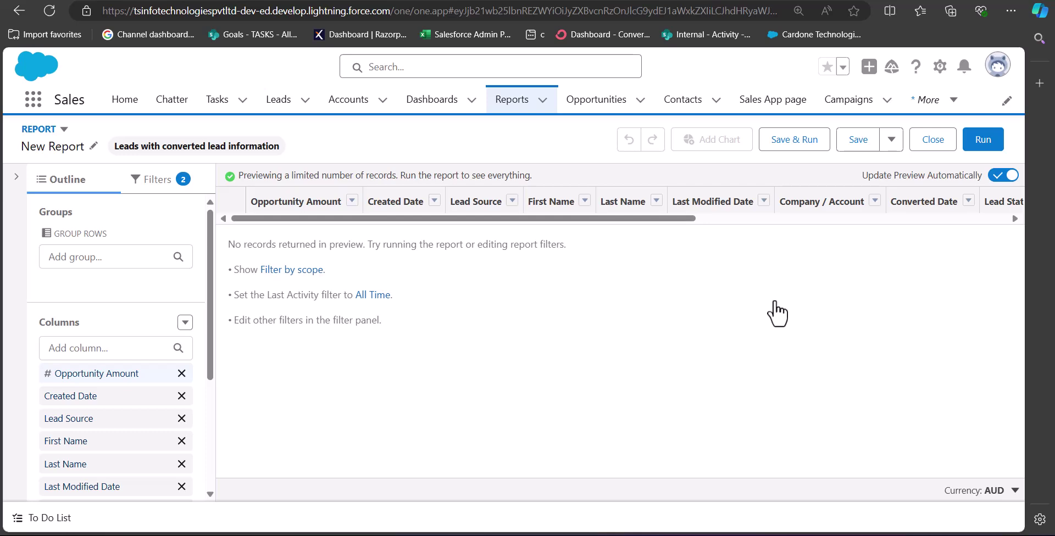
Step: Set the report's Last Activity filter range to All Time and apply it
left_click(161, 185)
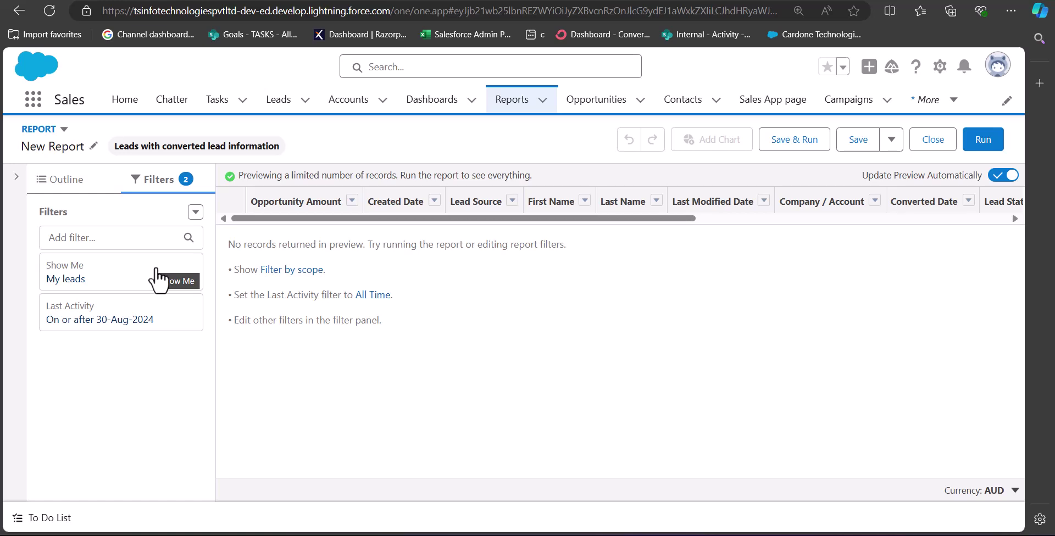
left_click(130, 321)
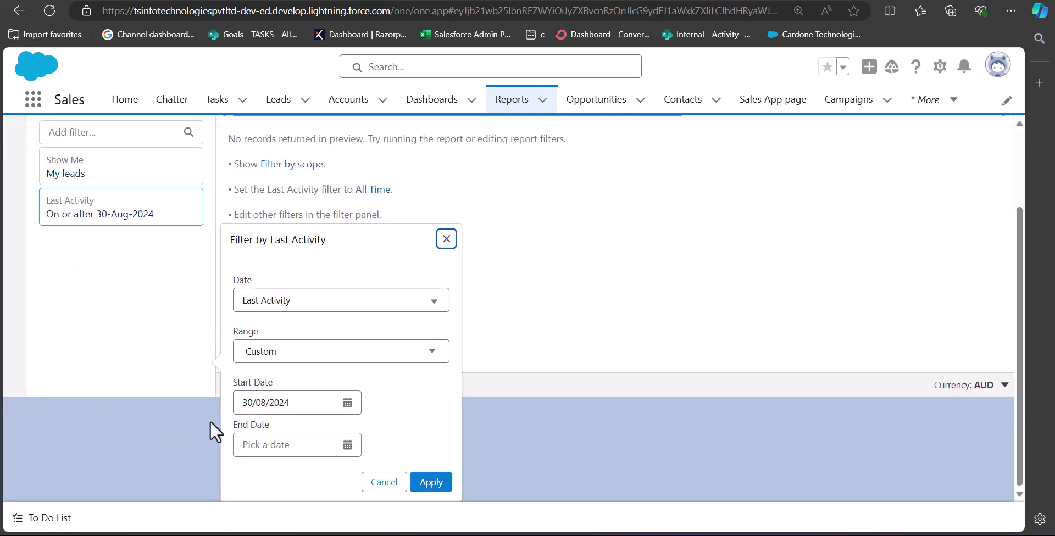
left_click(324, 356)
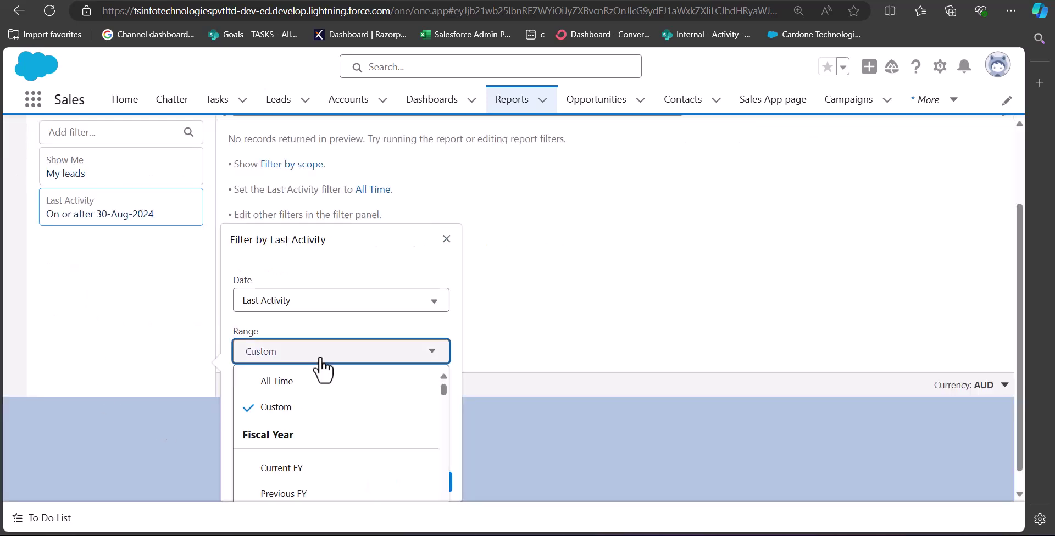
left_click(308, 385)
left_click(426, 400)
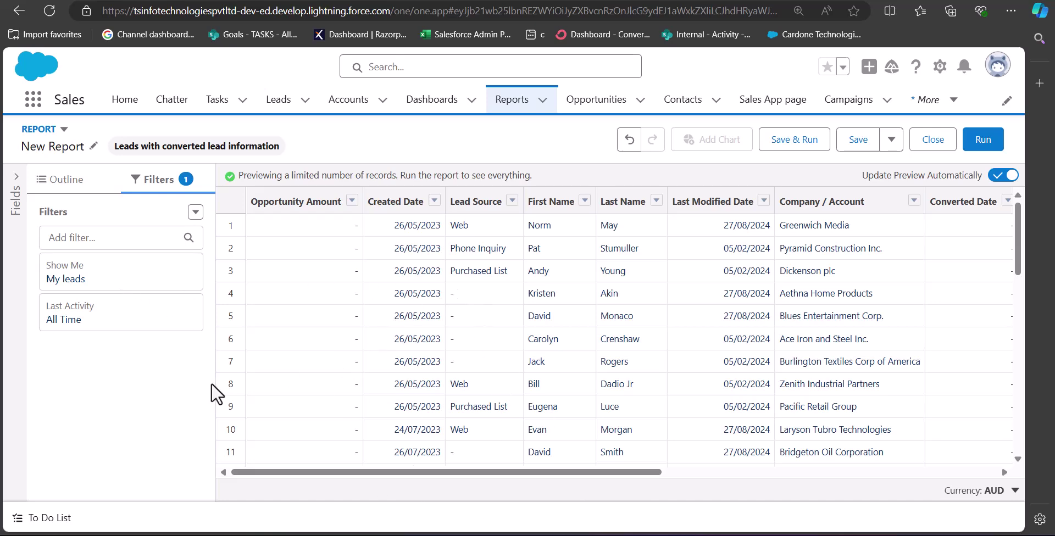
Step: Group the report rows by Lead Owner and look through the grouped preview
left_click(63, 183)
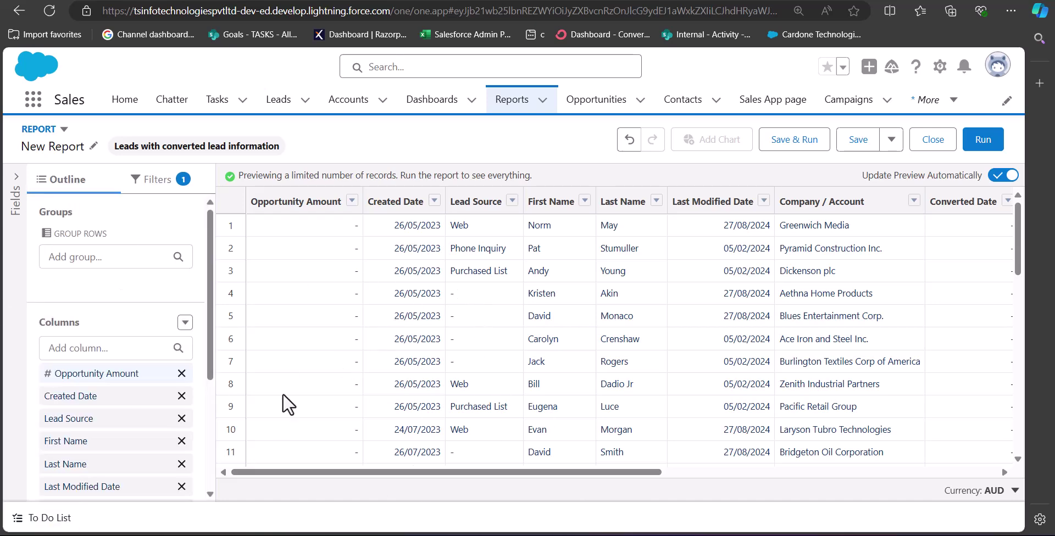
left_click(96, 256)
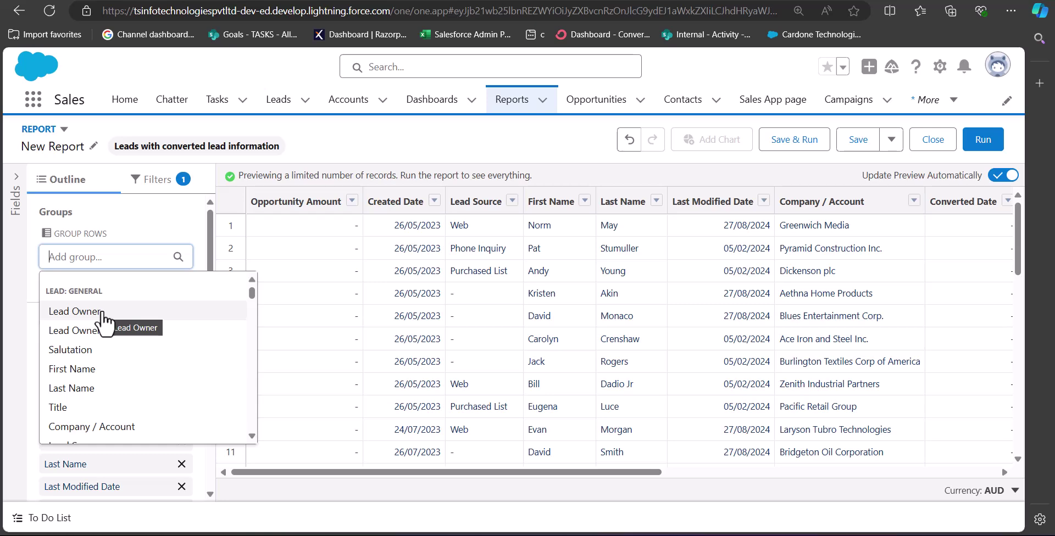
left_click(124, 237)
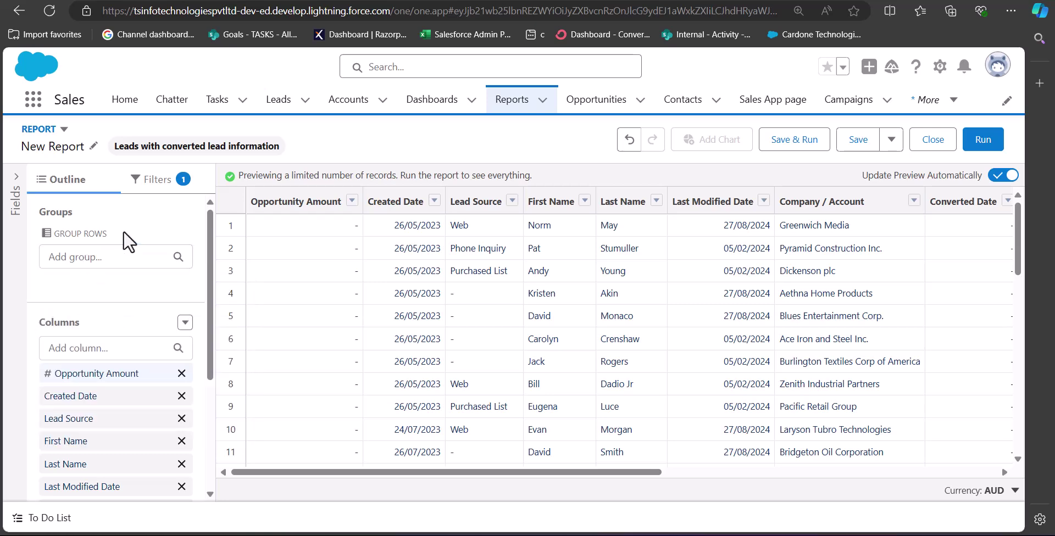
left_click(70, 257)
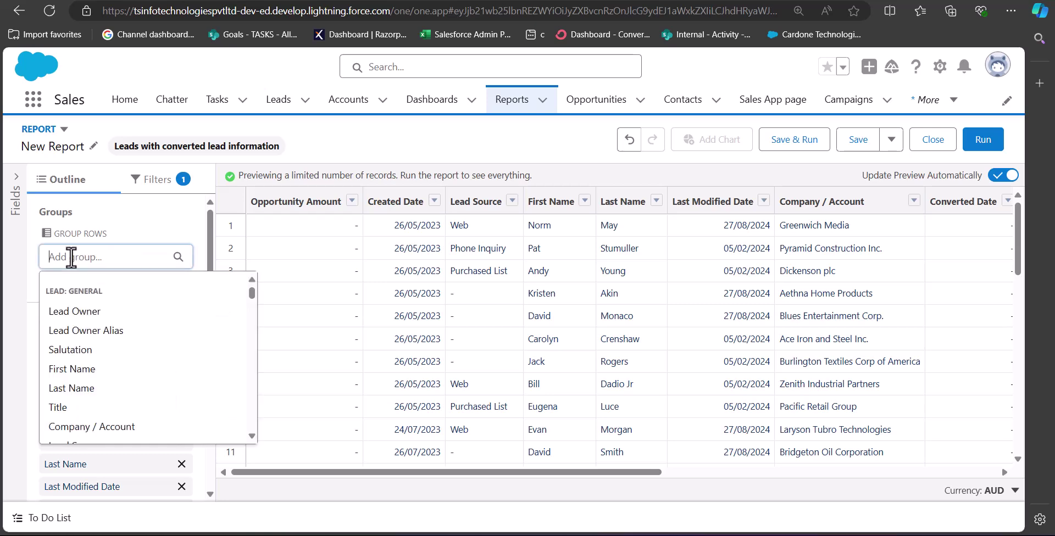
left_click(91, 312)
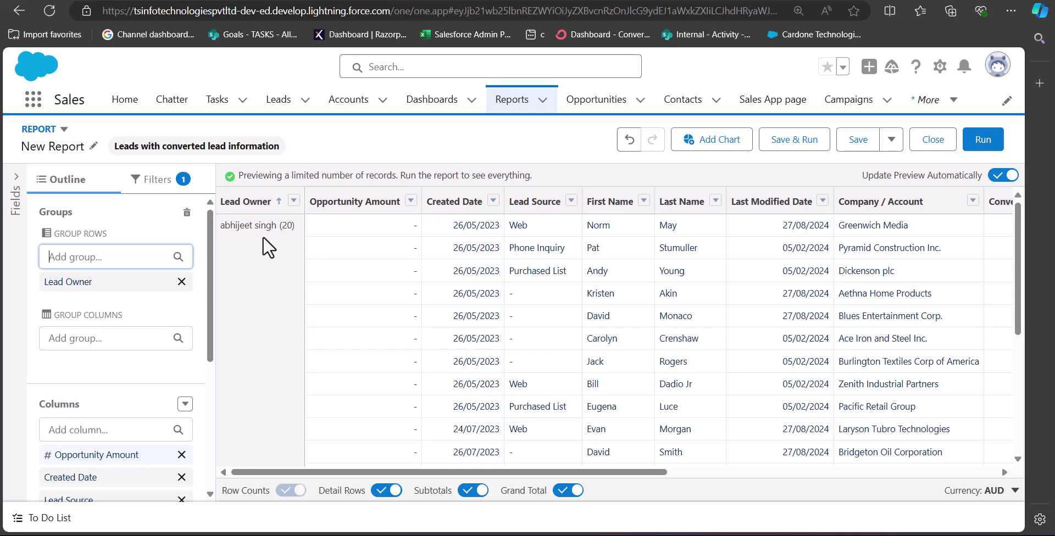
scroll(324, 325, "down", 1)
scroll(319, 321, "down", 3)
scroll(307, 314, "up", 4)
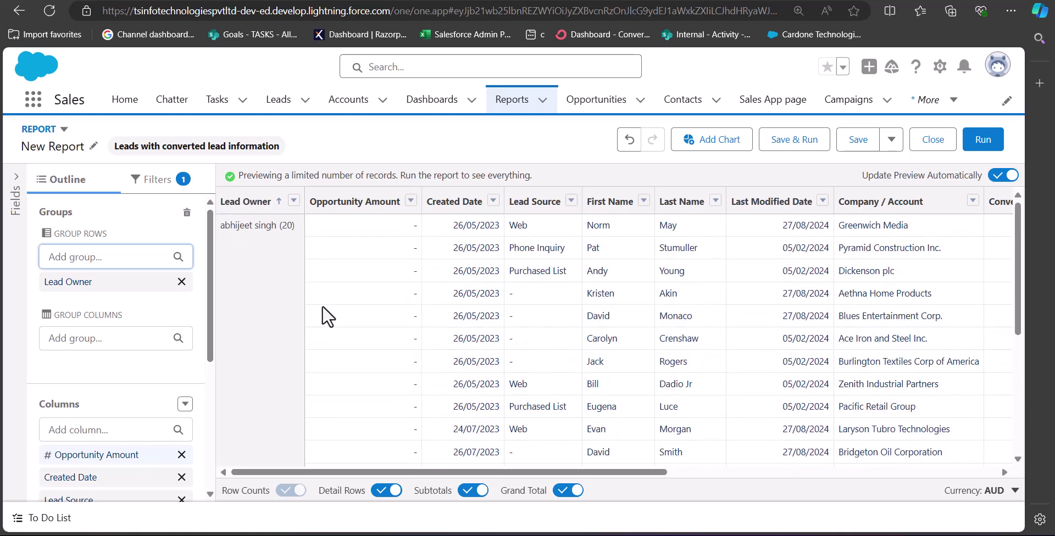
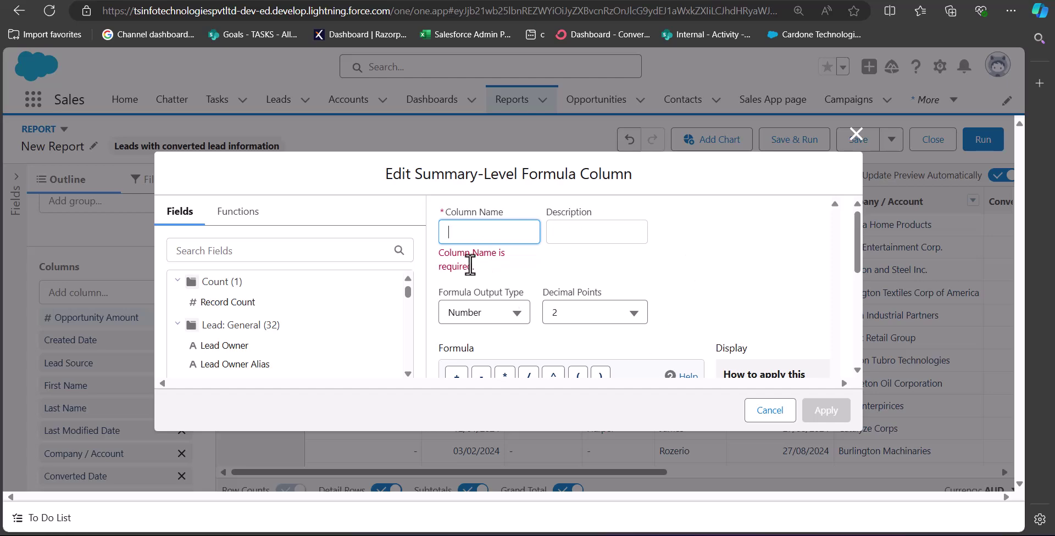
Step: Name the summary formula column "Lead conversion rate" and set its output type to Percent with 0 decimal points
type("Le")
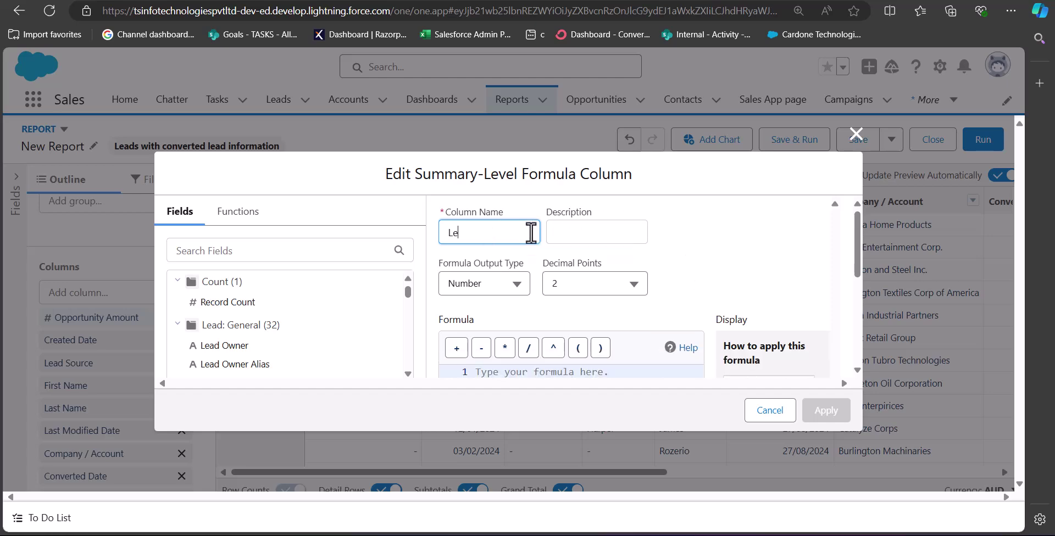
type("ad conversion rate")
left_click(561, 235)
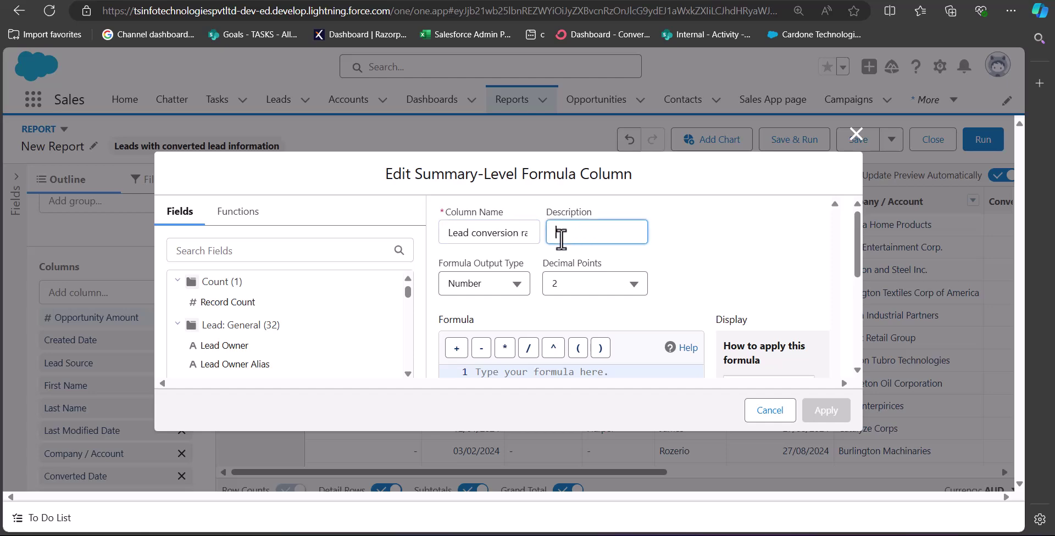
left_click(554, 248)
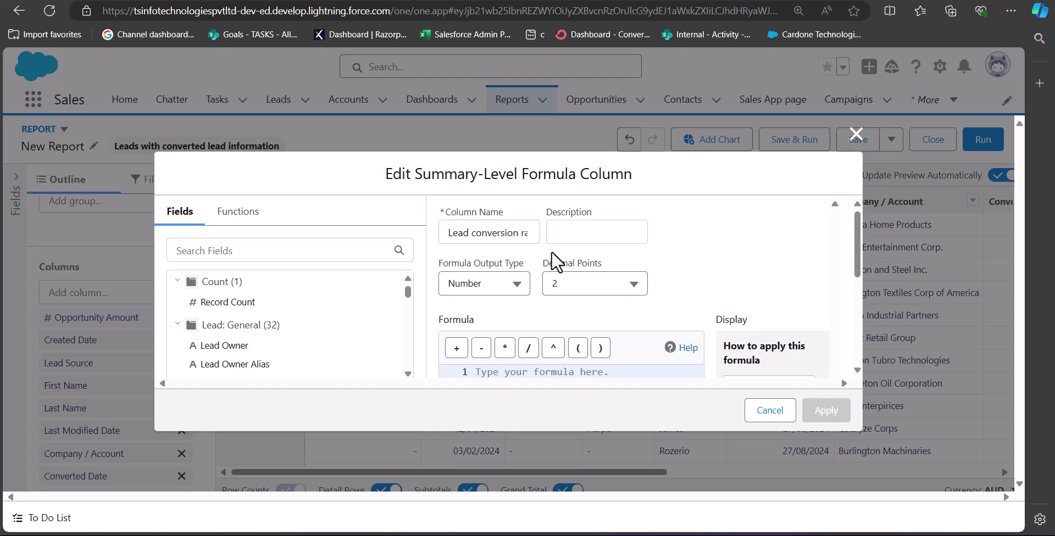
left_click(498, 279)
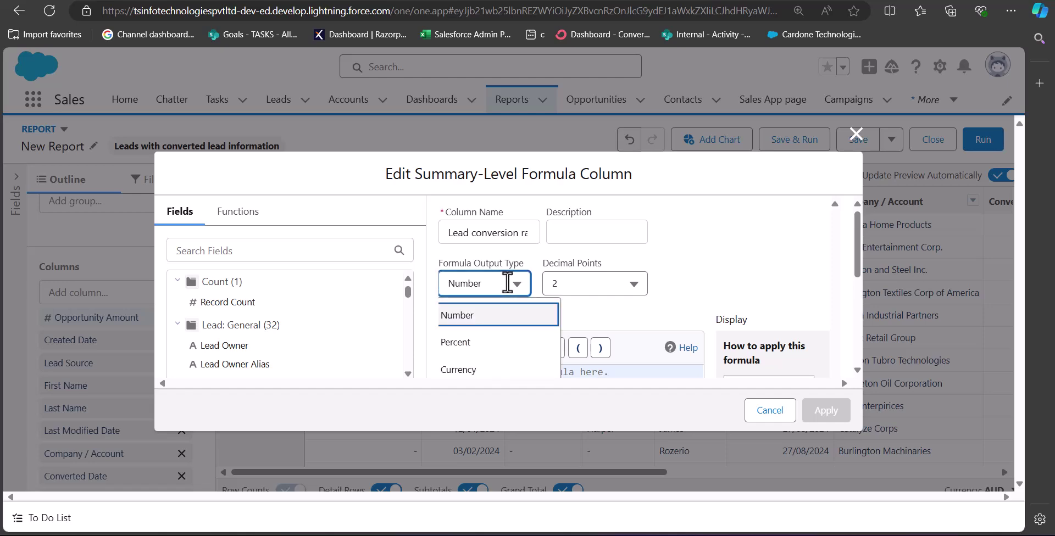
left_click(484, 346)
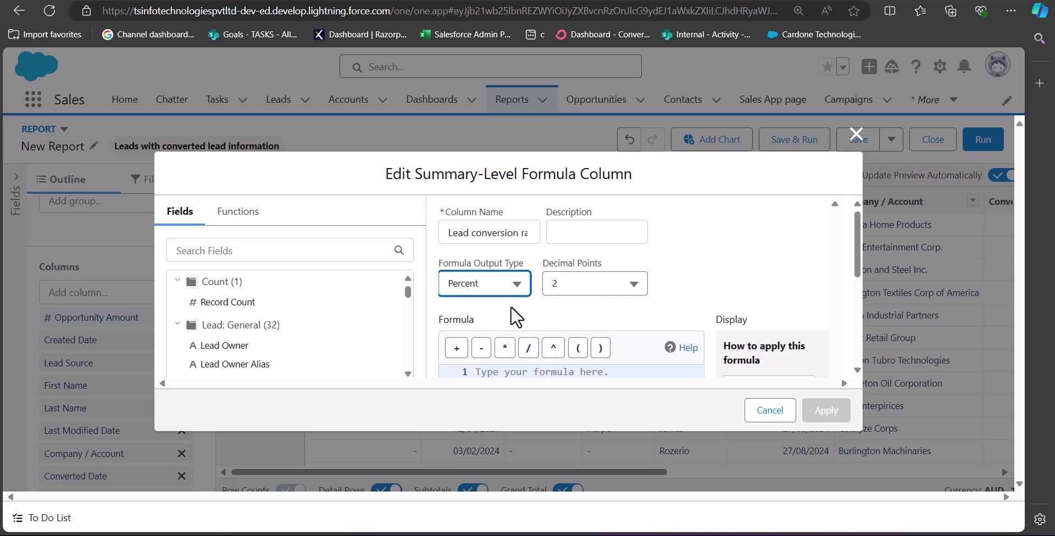
left_click(591, 285)
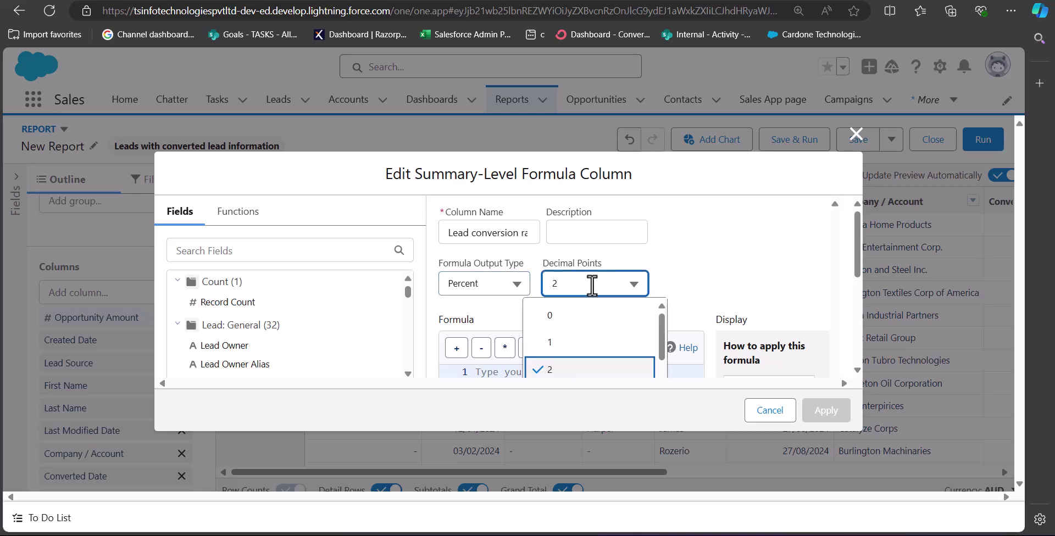
left_click(576, 317)
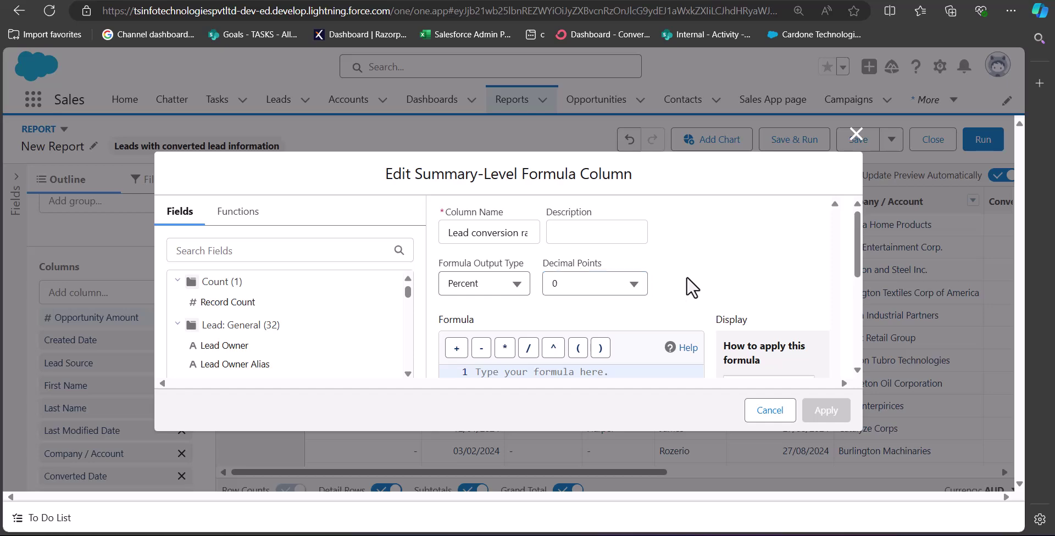
Step: Enter the formula RowCount / PARENTGROUPVAL(RowCount, GRAND_SUMMARY) for the summary column and try to apply it
scroll(605, 291, "down", 1)
scroll(604, 292, "down", 2)
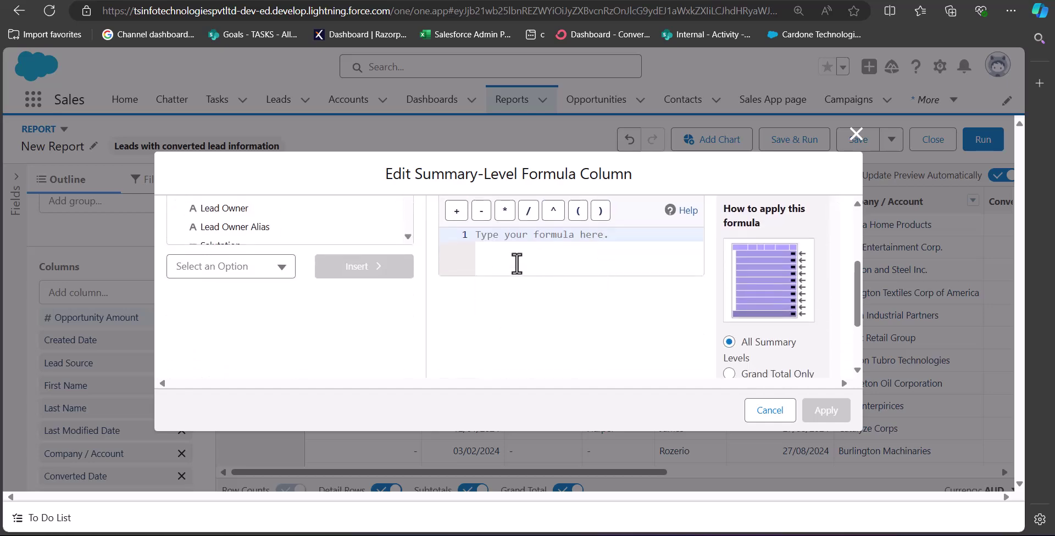
left_click_drag(854, 297, 857, 283)
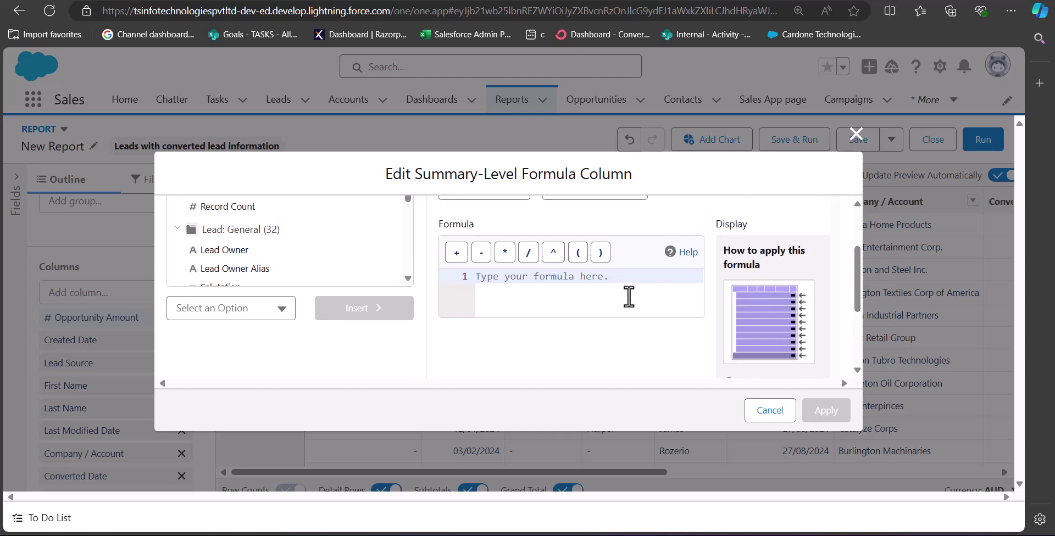
left_click(535, 316)
type("RowCount / PARENTGROUPVAL(RowCount, GRAND_SUMMARY)")
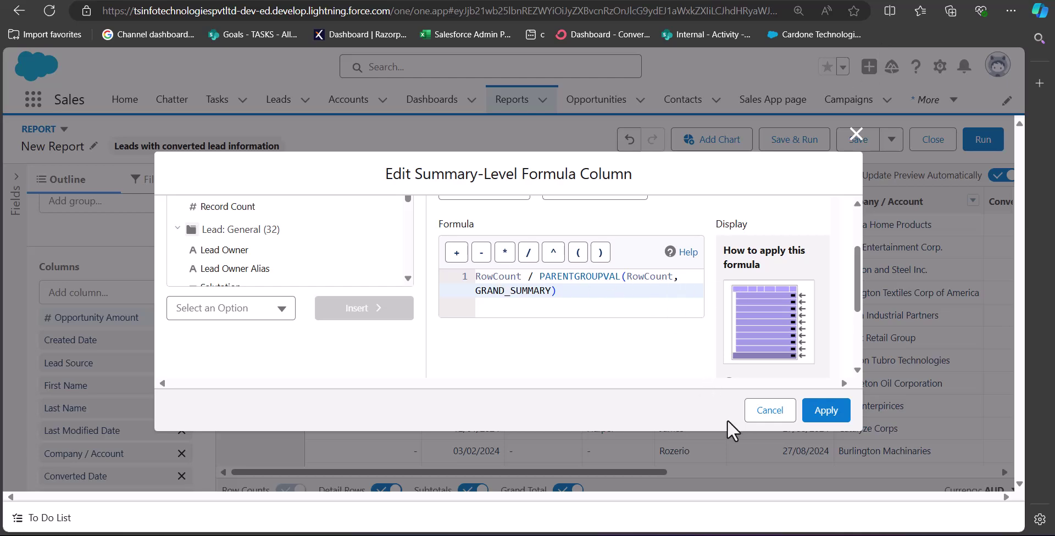
left_click(824, 411)
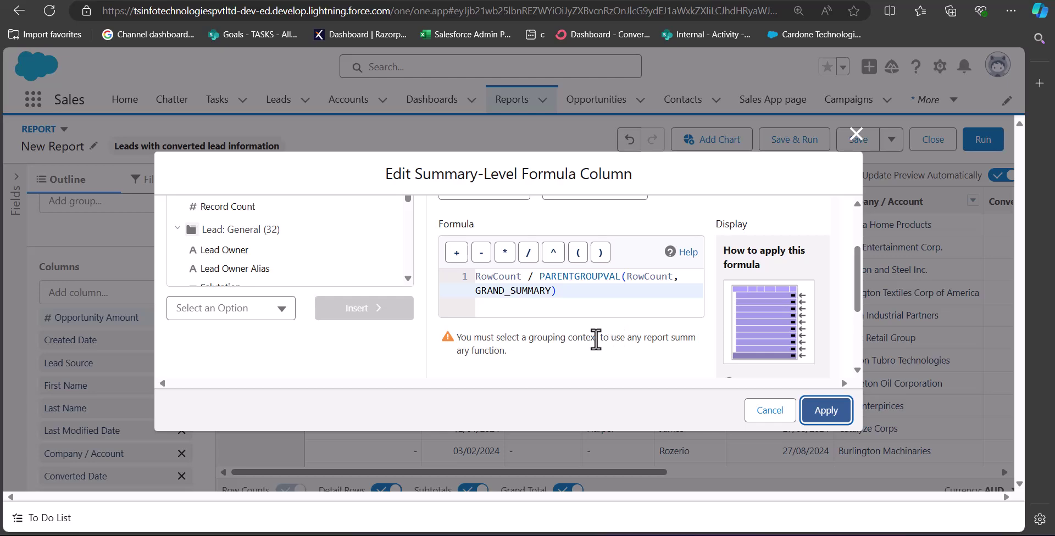
Step: Restrict the formula's display to Selected Groups with Lead Owner as the row group and apply the column
scroll(729, 325, "down", 2)
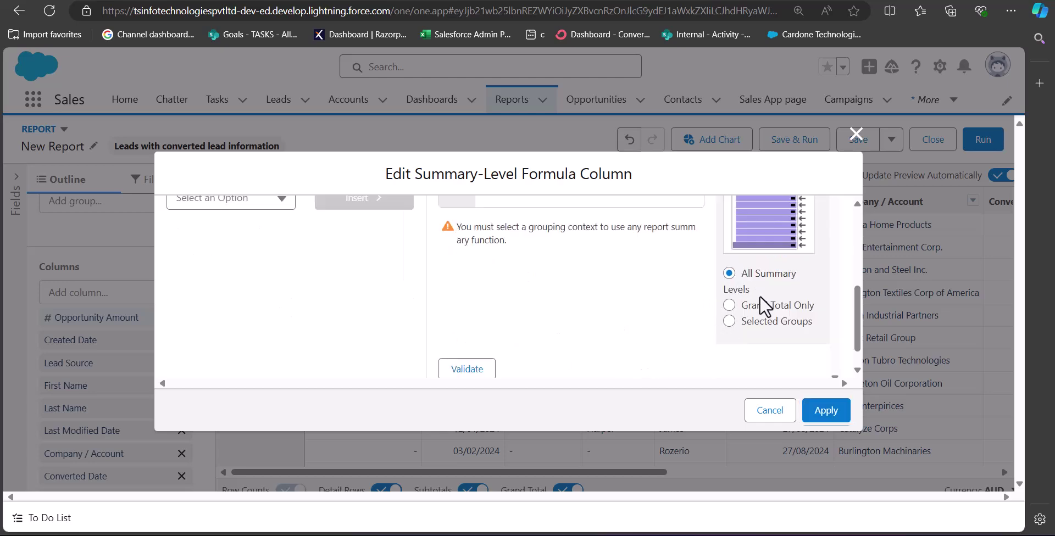
left_click(728, 320)
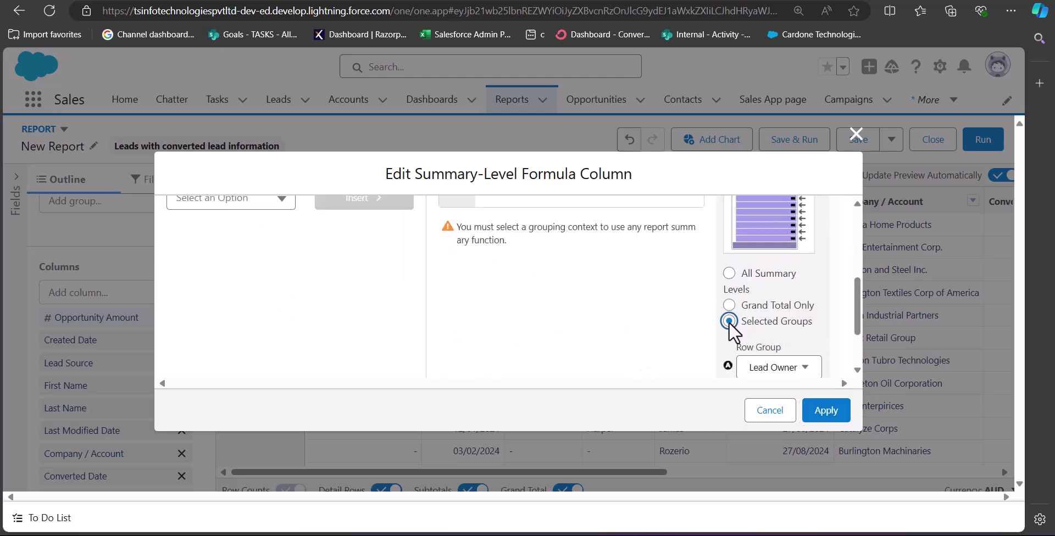
scroll(760, 330, "down", 2)
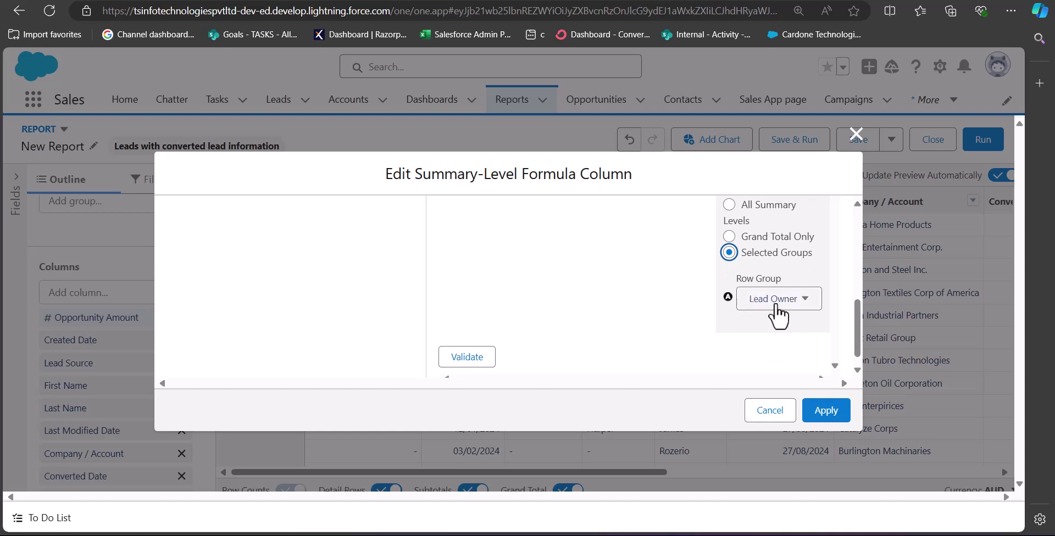
key("Tab")
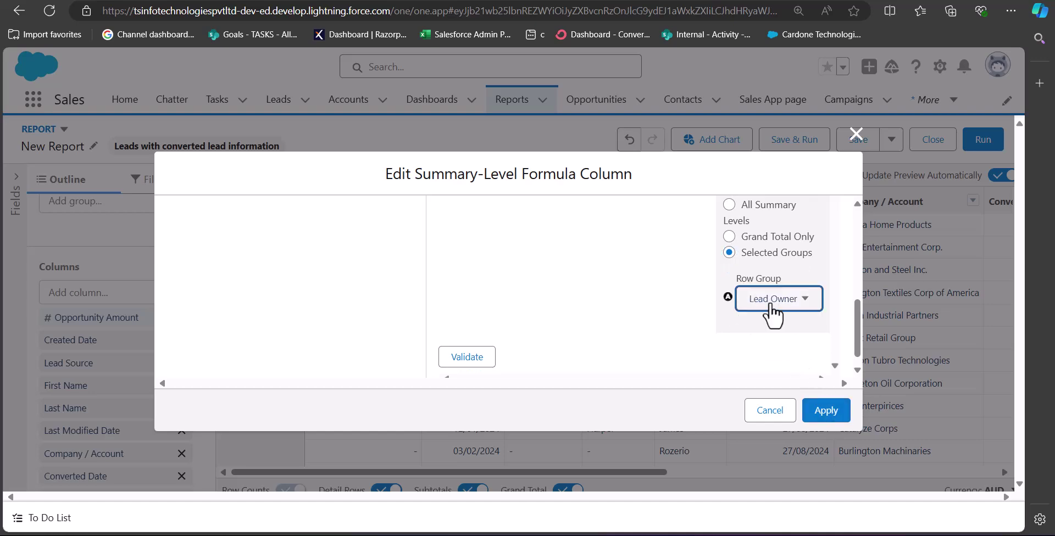
left_click(826, 409)
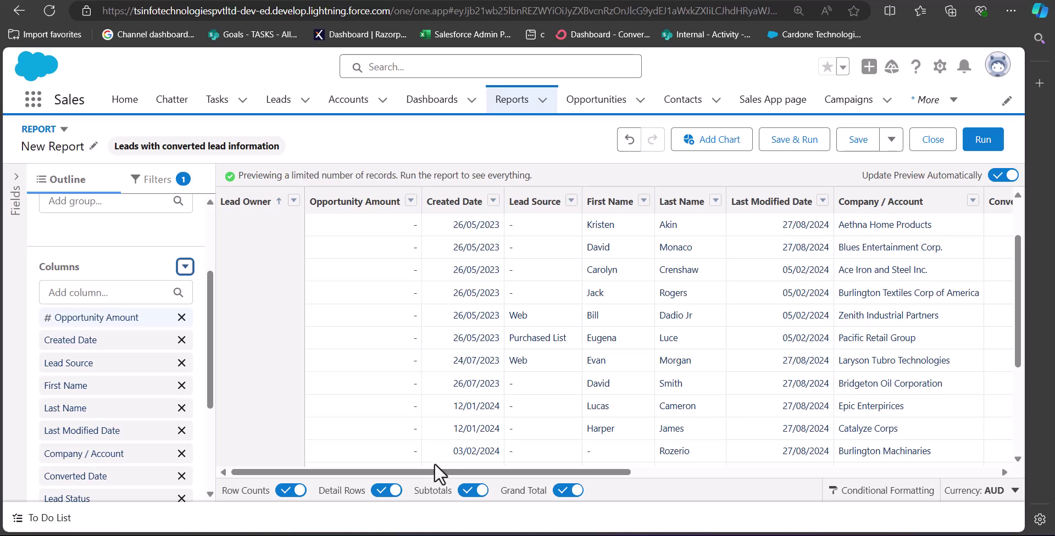
Step: Examine the lead conversion column, its subtotals per group, and the report's row grouping
left_click_drag(421, 474, 820, 487)
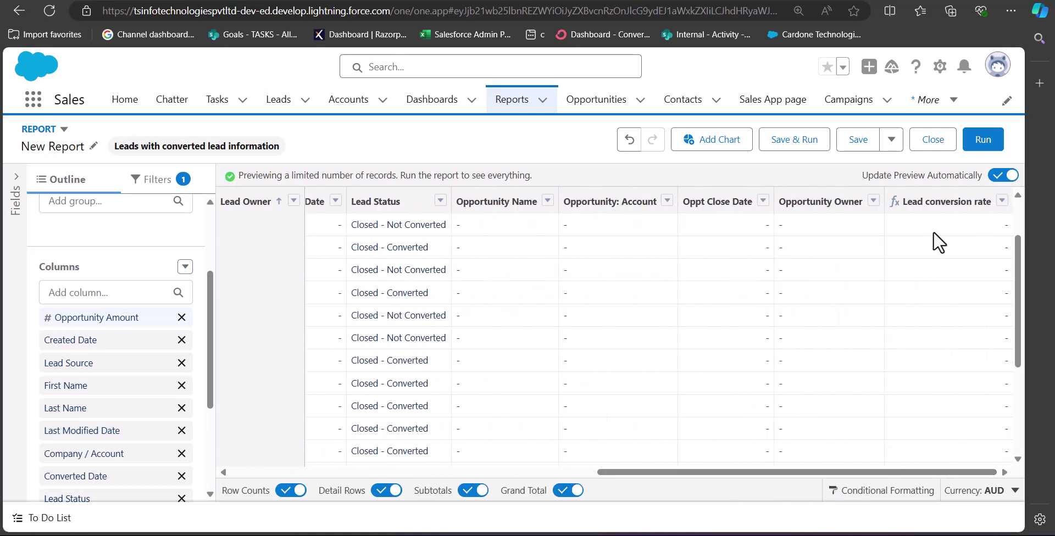
scroll(937, 242, "down", 5)
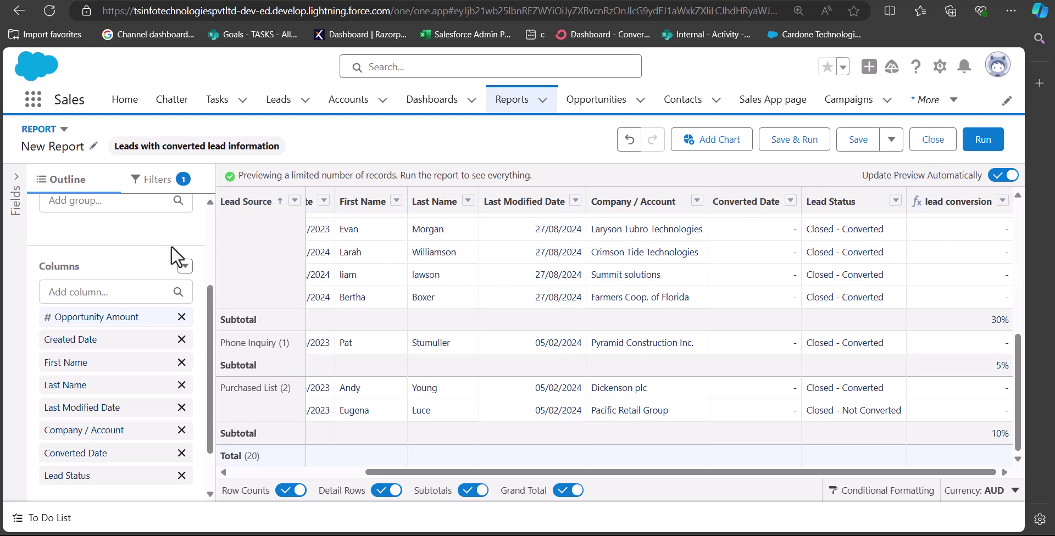
left_click_drag(213, 321, 205, 219)
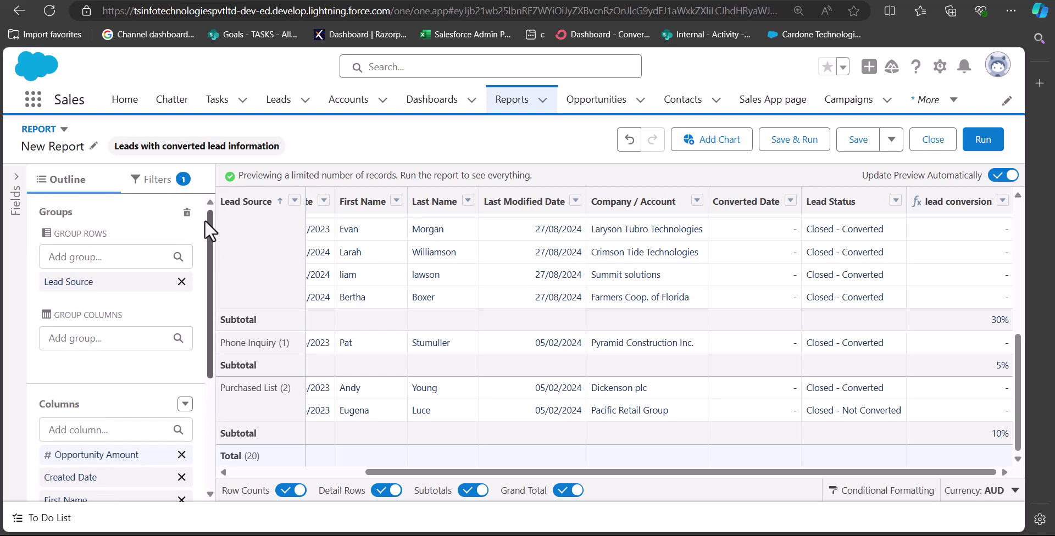
left_click_drag(210, 313, 207, 460)
Step: Open the lead conversion summary formula, check which row group it is displayed for, and apply it
left_click(87, 476)
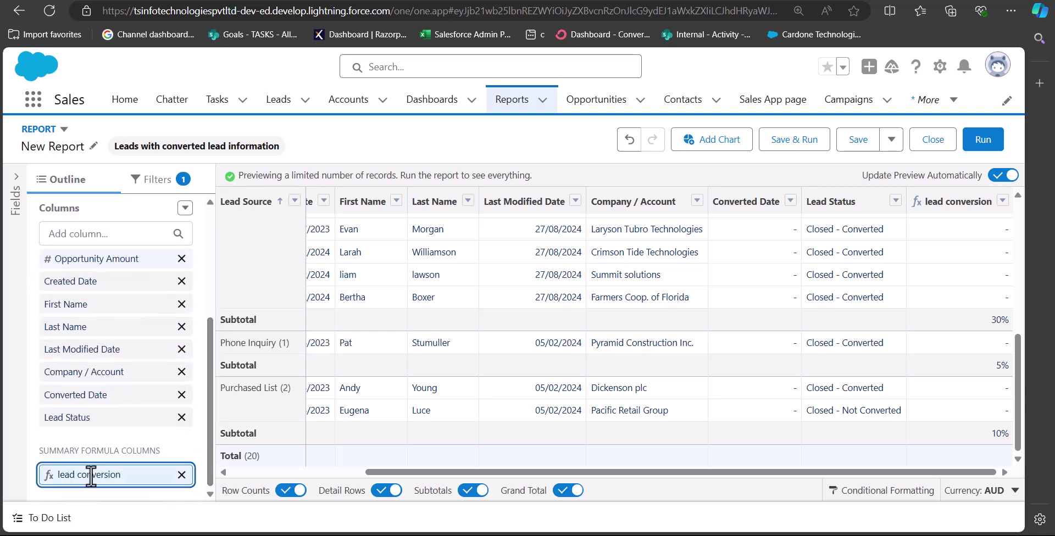
left_click_drag(853, 261, 852, 370)
left_click(775, 295)
left_click(776, 294)
left_click(814, 413)
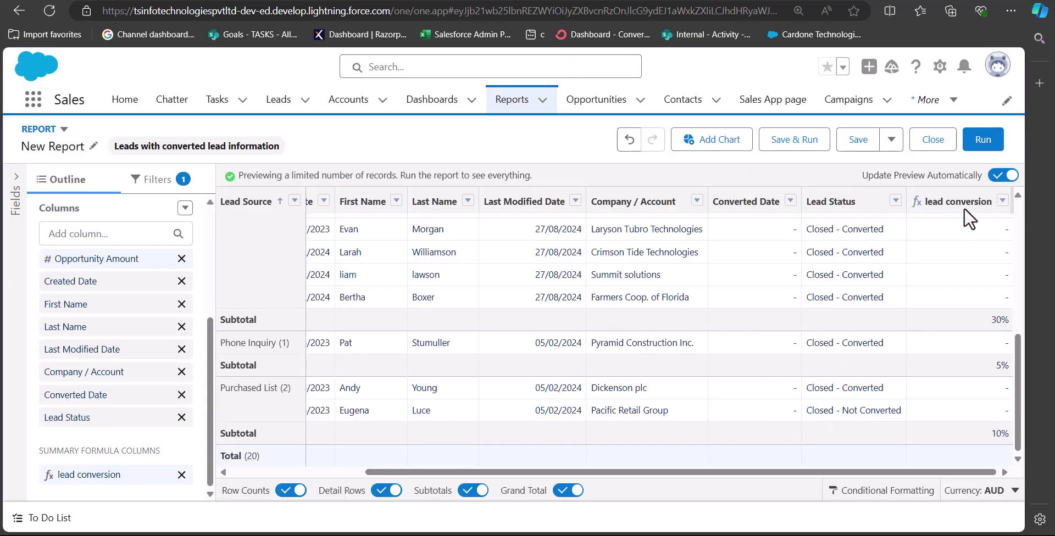